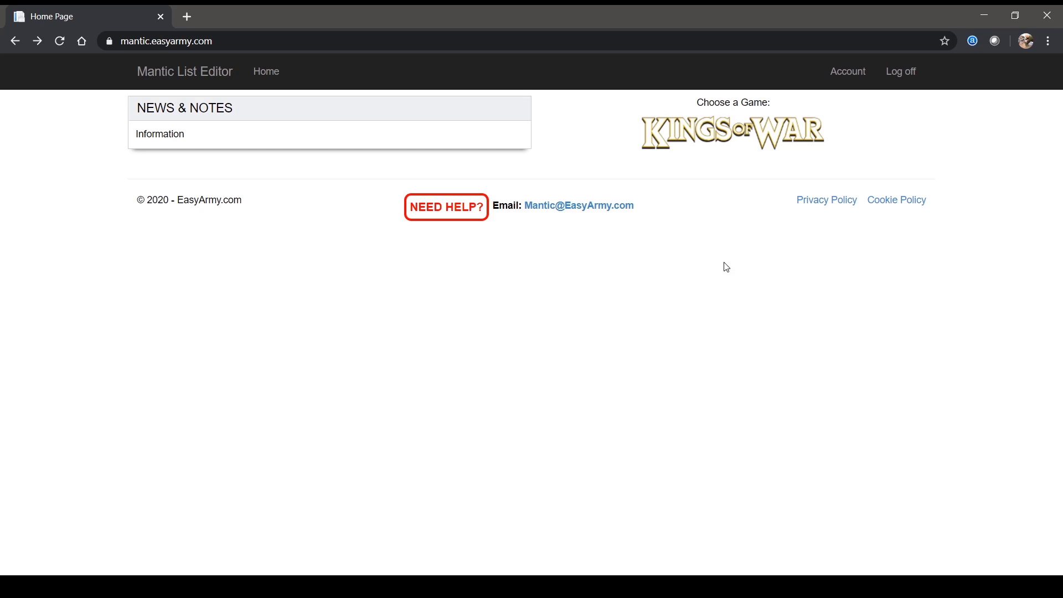
Step: Open the Kings of War game page and examine the saved lists and the subscription options
{"action": "left_click", "coordinate": [715, 143]}
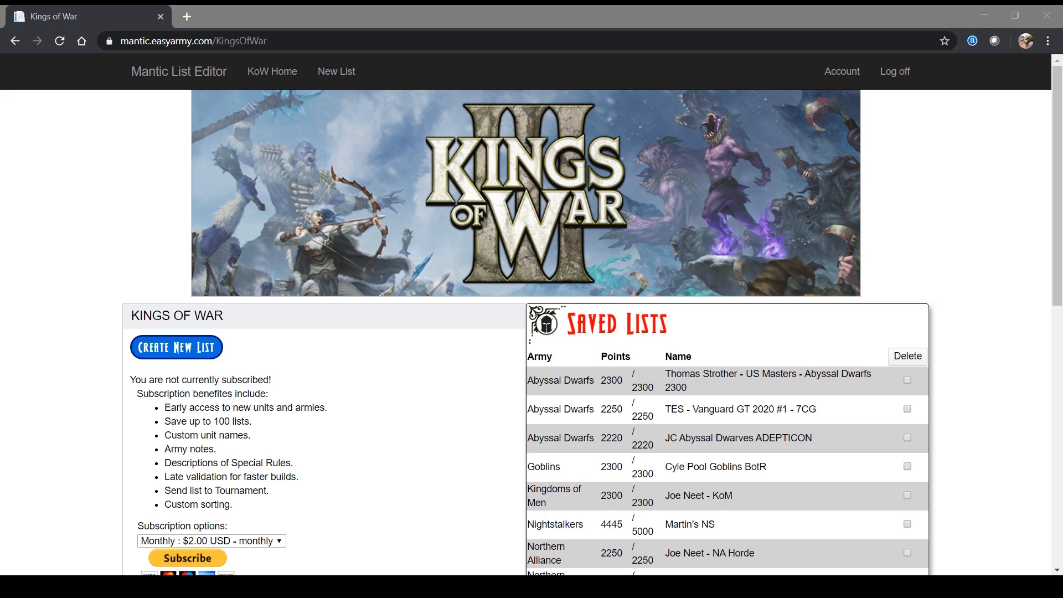
{"action": "scroll", "coordinate": [532, 332], "scroll_direction": "down", "scroll_amount": 1}
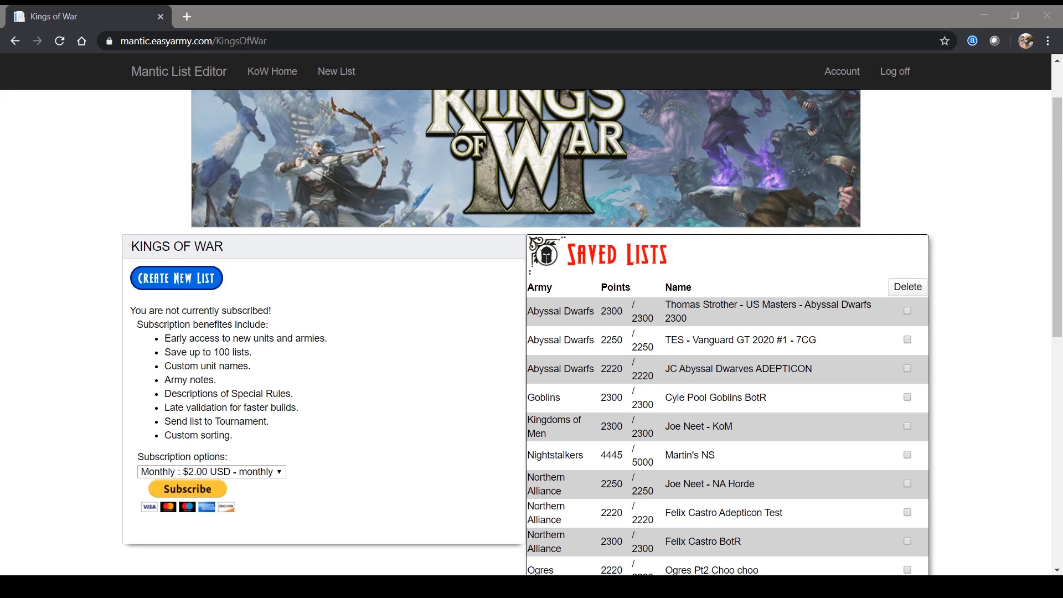
{"action": "scroll", "coordinate": [532, 332], "scroll_direction": "down", "scroll_amount": 1}
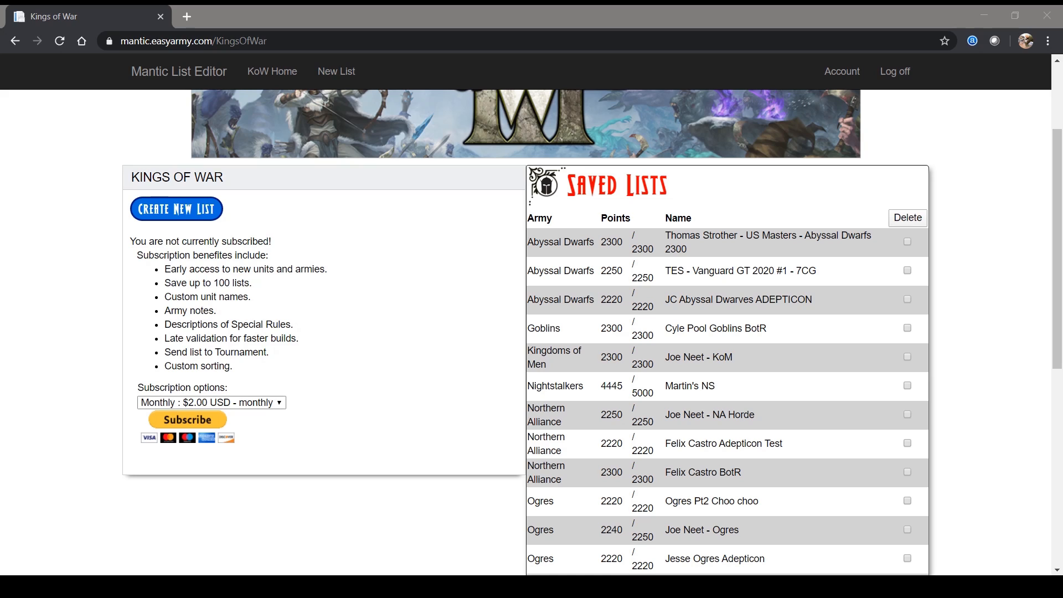
{"action": "left_click", "coordinate": [284, 407]}
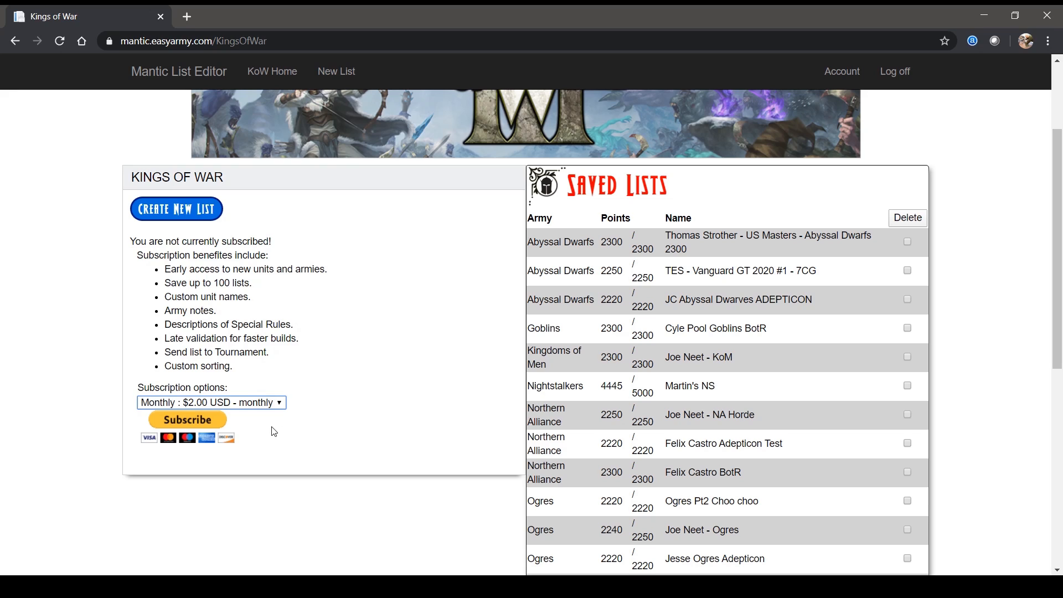
{"action": "left_click", "coordinate": [328, 417]}
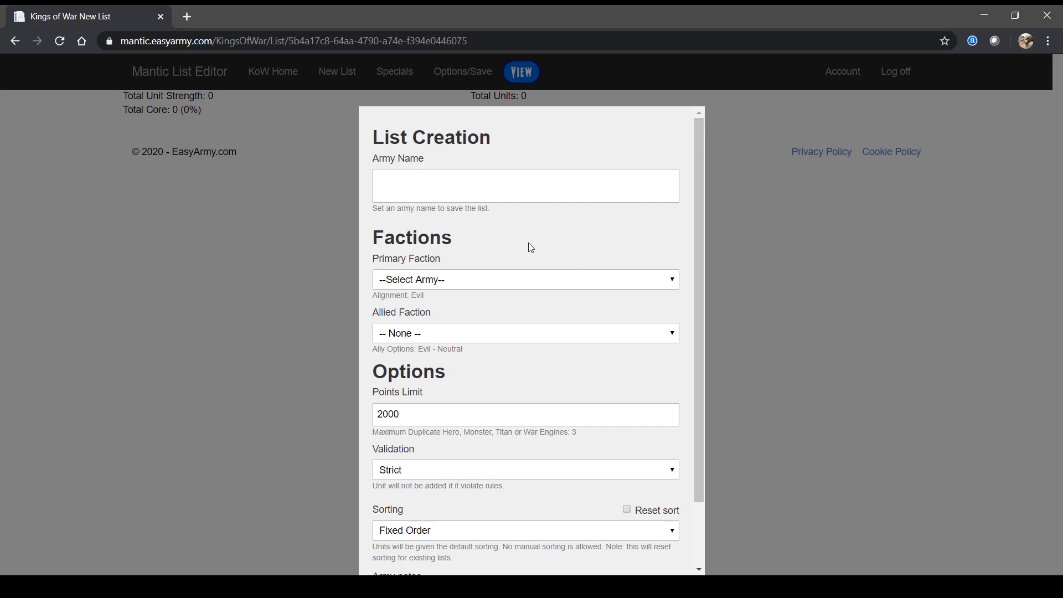
Step: Choose Twilight Kin as the new list's primary faction and review the allied faction, points limit and validation settings
{"action": "left_click", "coordinate": [570, 282]}
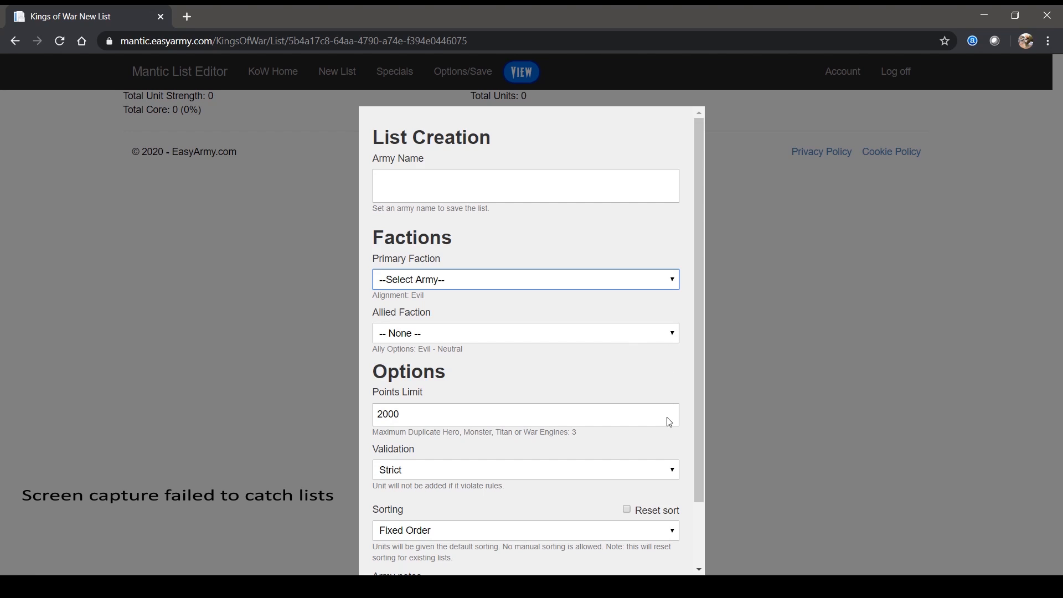
{"action": "left_click", "coordinate": [502, 528]}
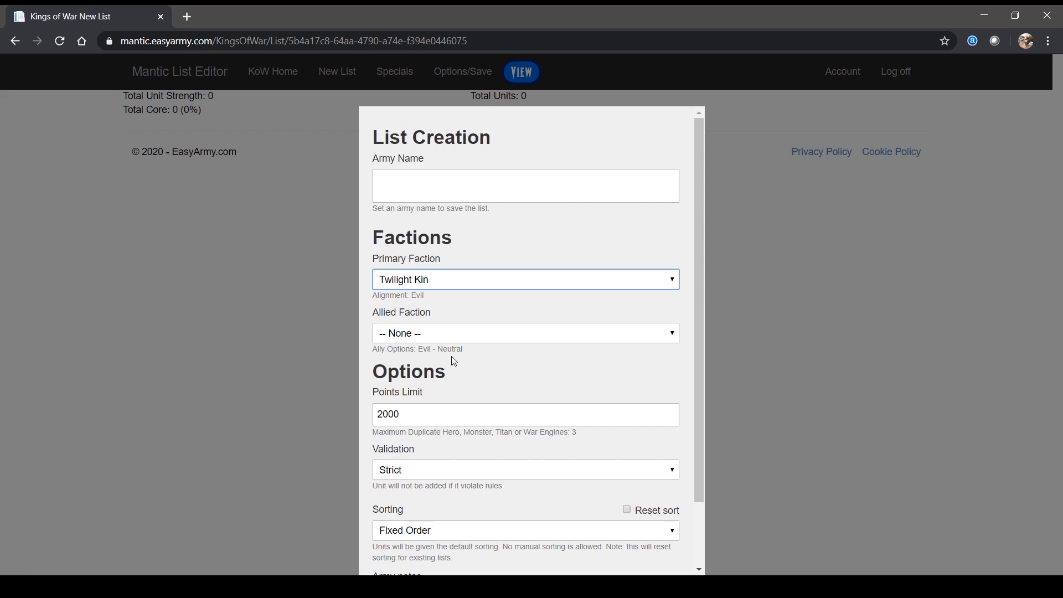
{"action": "left_click", "coordinate": [674, 340]}
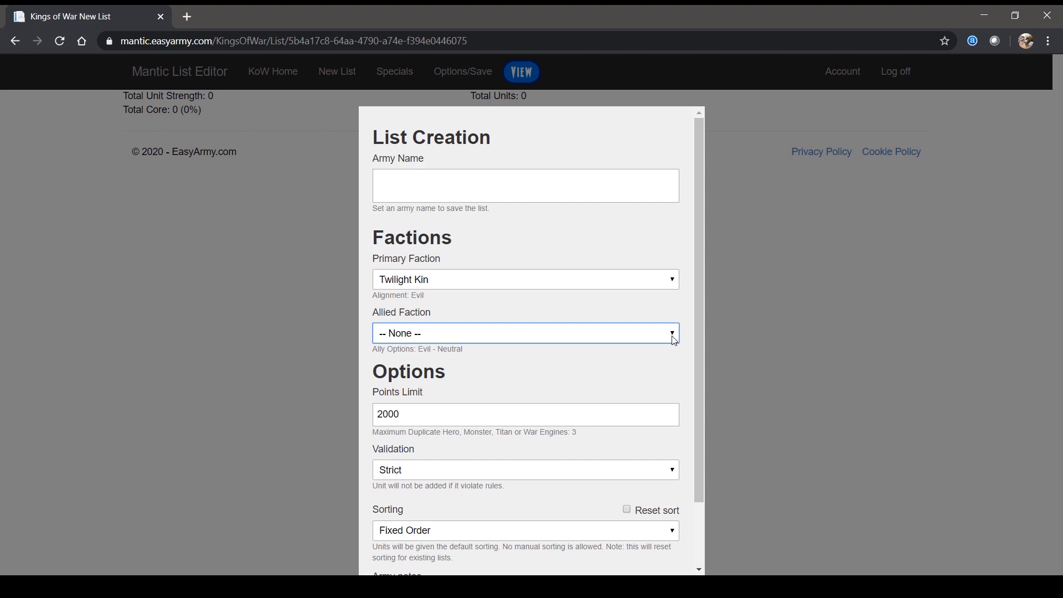
{"action": "scroll", "coordinate": [560, 371], "scroll_direction": "down", "scroll_amount": 1}
{"action": "left_click", "coordinate": [534, 350]}
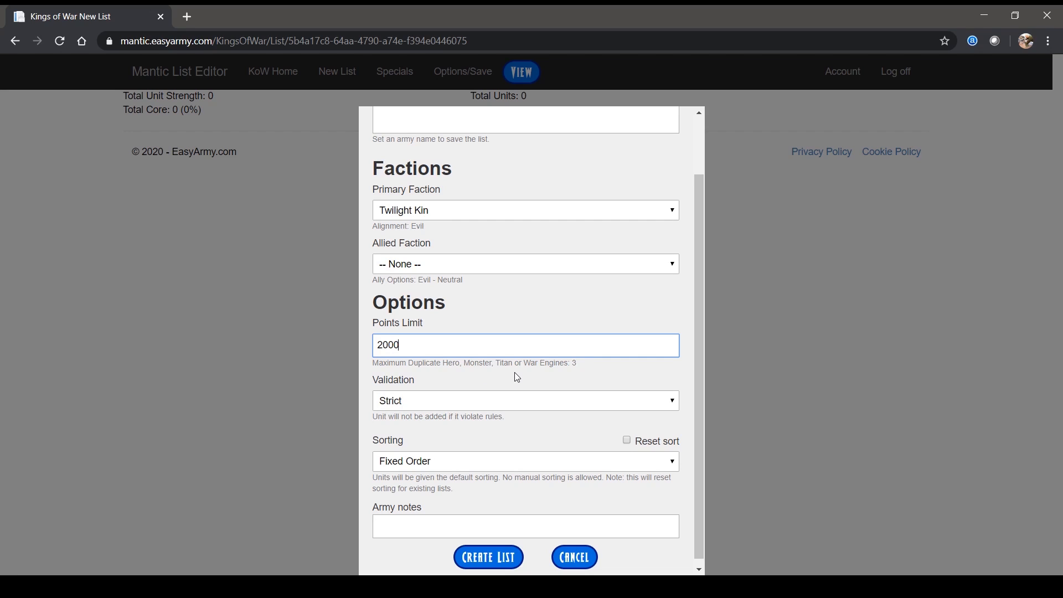
{"action": "left_click_drag", "start_coordinate": [586, 368], "coordinate": [493, 370]}
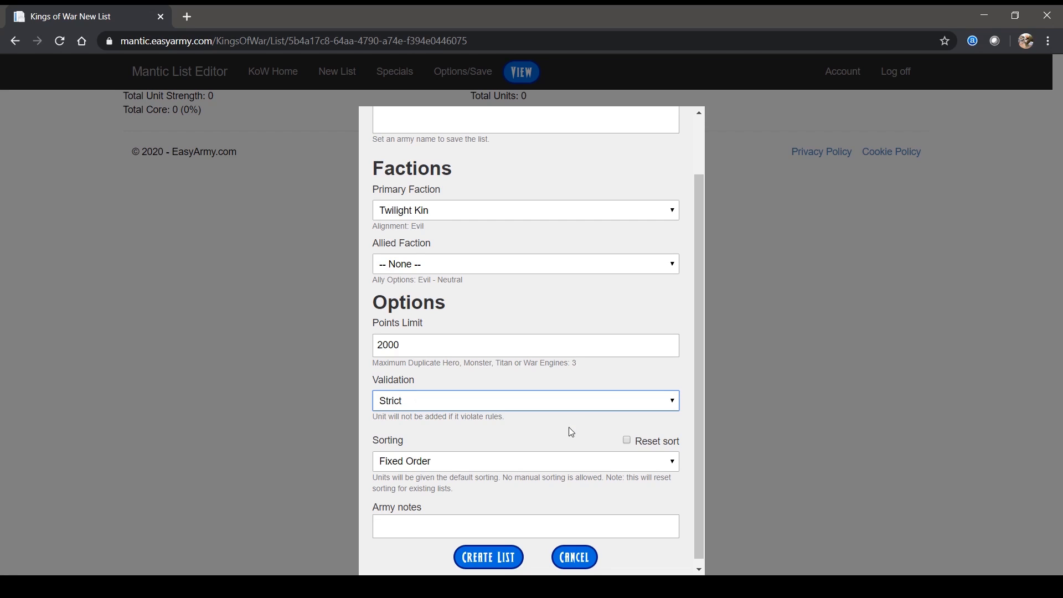
{"action": "scroll", "coordinate": [564, 435], "scroll_direction": "down", "scroll_amount": 1}
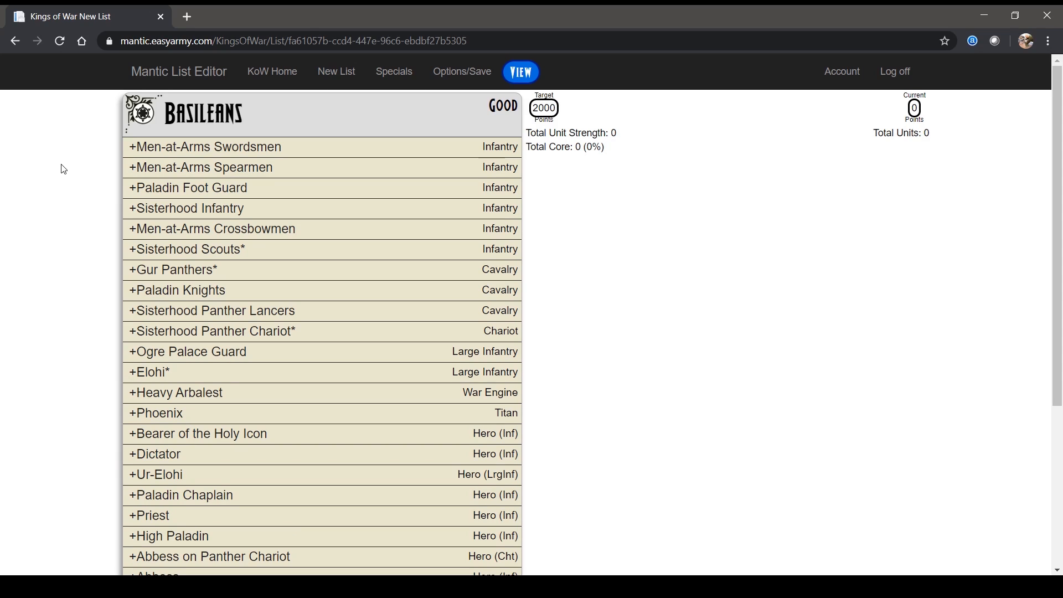
Step: Add a Horde (40) of Men-at-Arms Spearmen to the Basileans list and preview the Spearmen and Swordsmen unit pictures
{"action": "left_click", "coordinate": [159, 168]}
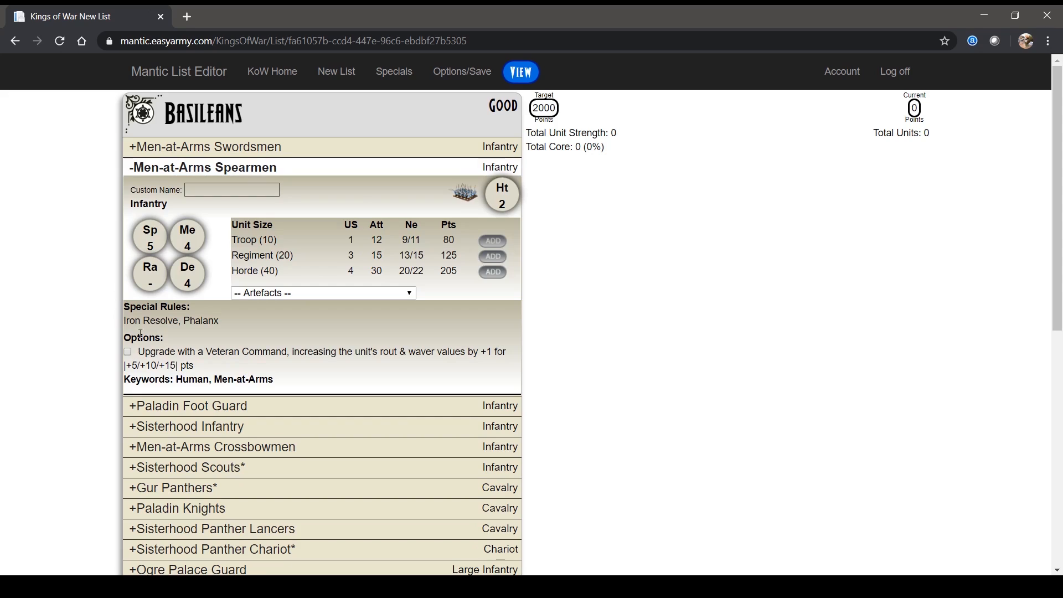
{"action": "left_click", "coordinate": [495, 273]}
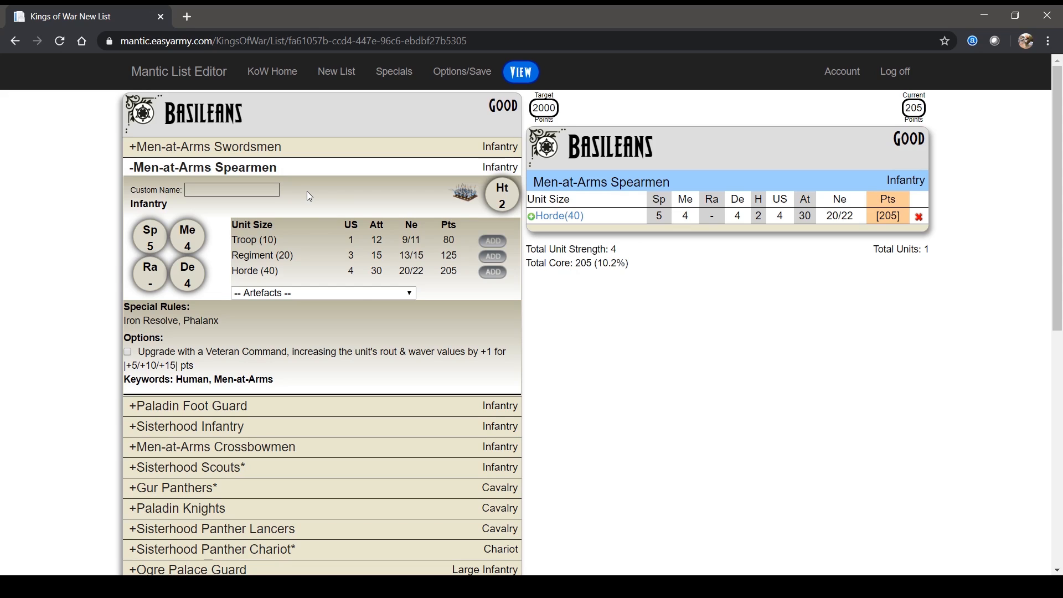
{"action": "mouse_move", "coordinate": [462, 204]}
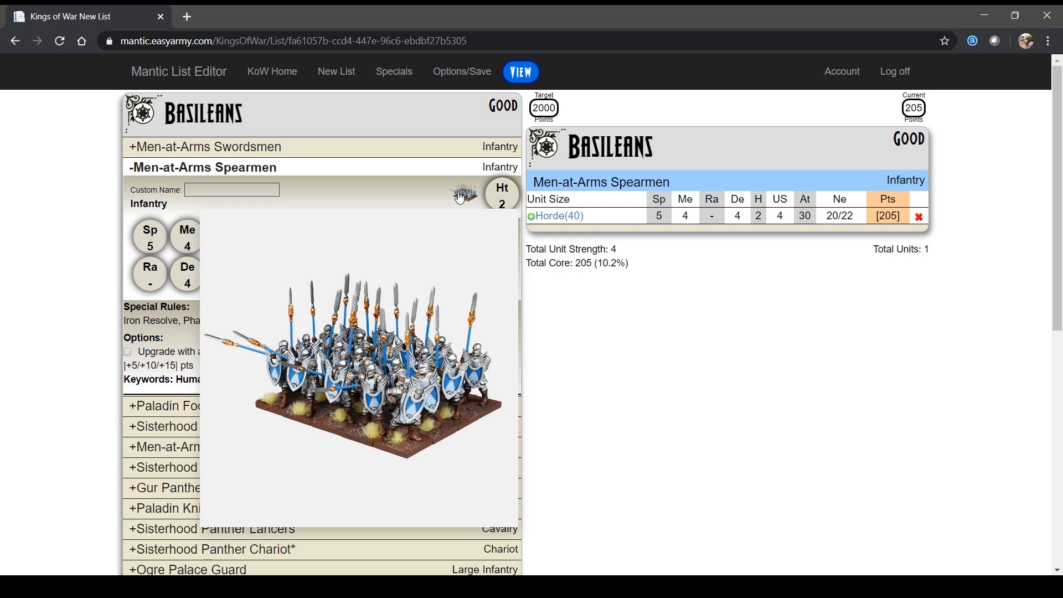
{"action": "left_click", "coordinate": [394, 148]}
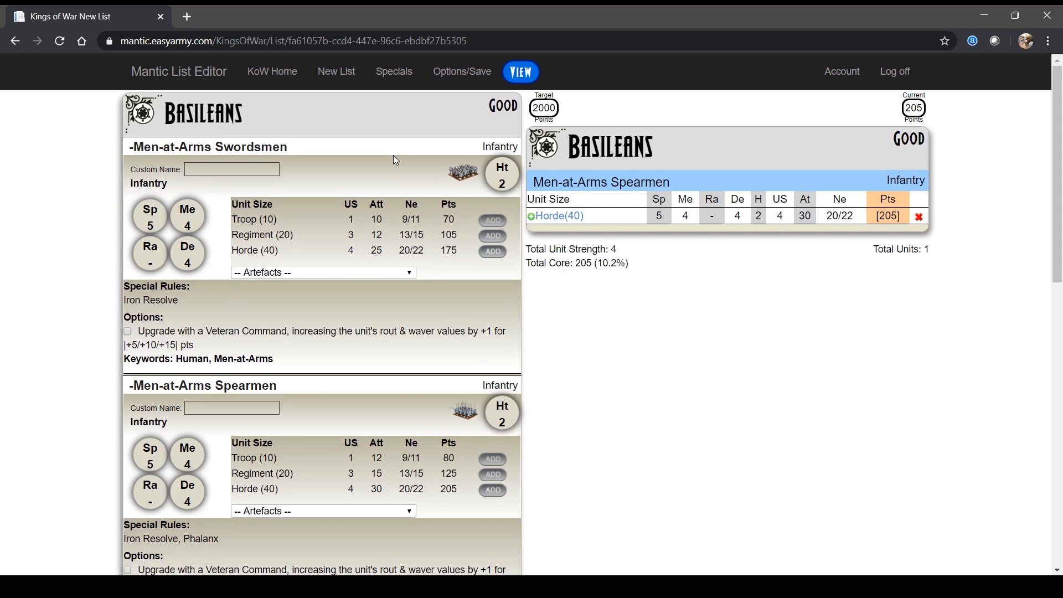
{"action": "mouse_move", "coordinate": [460, 178]}
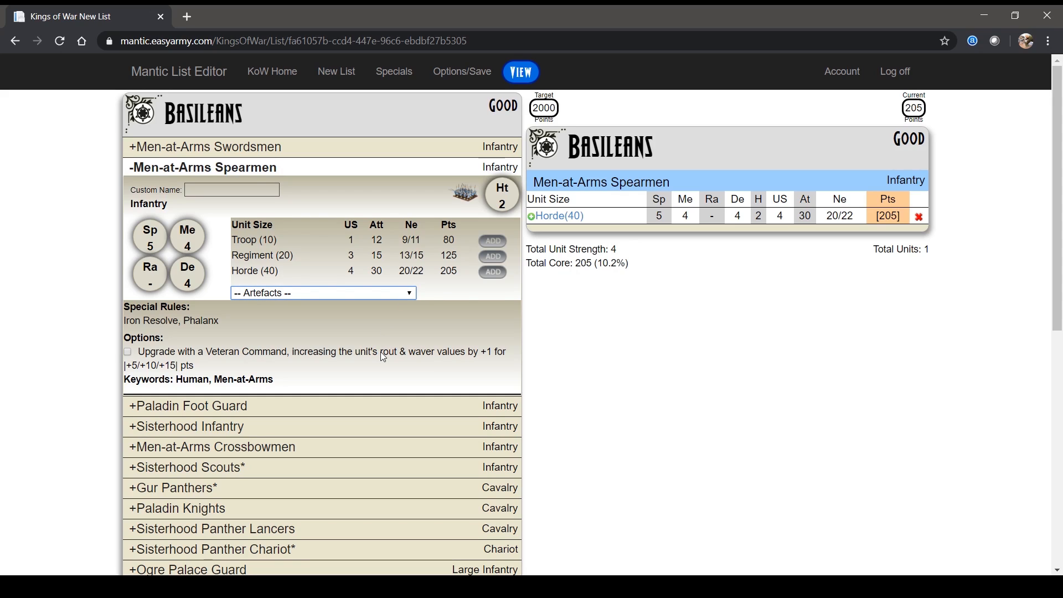
Step: Add a Regiment (20) of Men-at-Arms Spearmen with the Chant of Hate artefact, and switch the special rules display on and off
{"action": "left_click", "coordinate": [370, 431]}
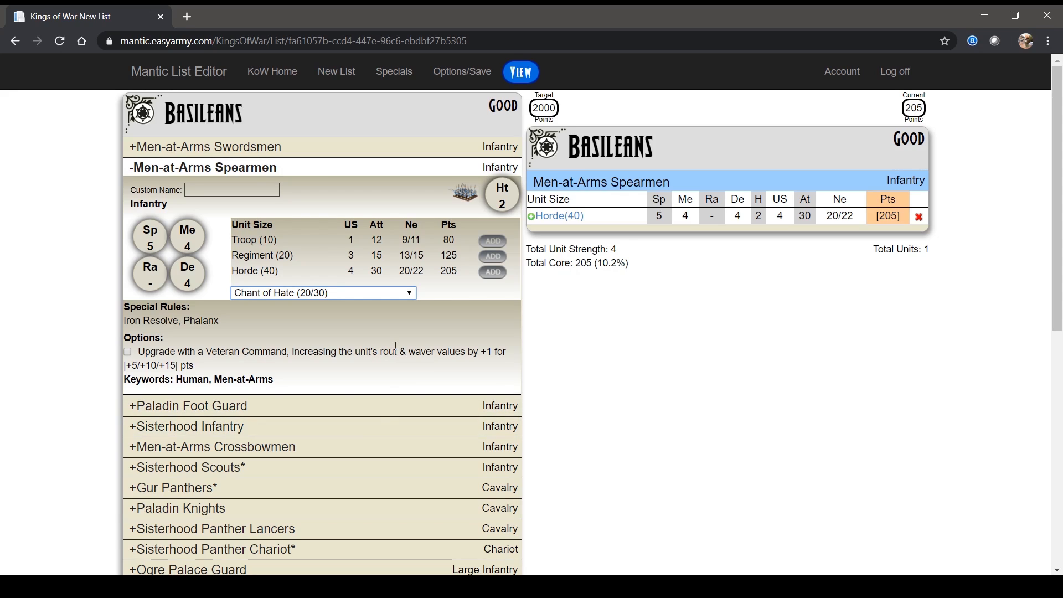
{"action": "left_click", "coordinate": [489, 264]}
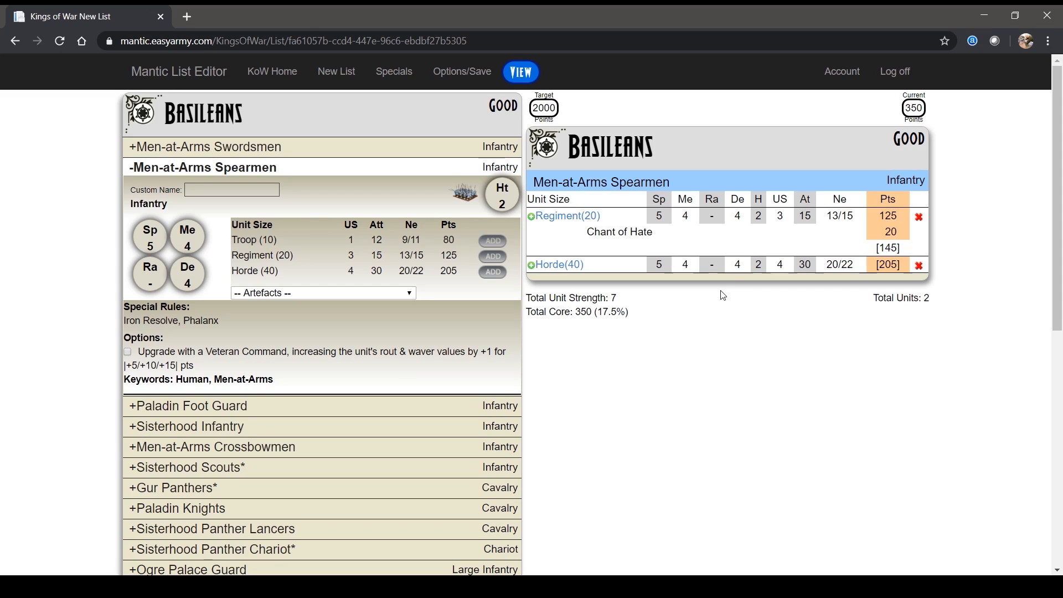
{"action": "left_click", "coordinate": [395, 76]}
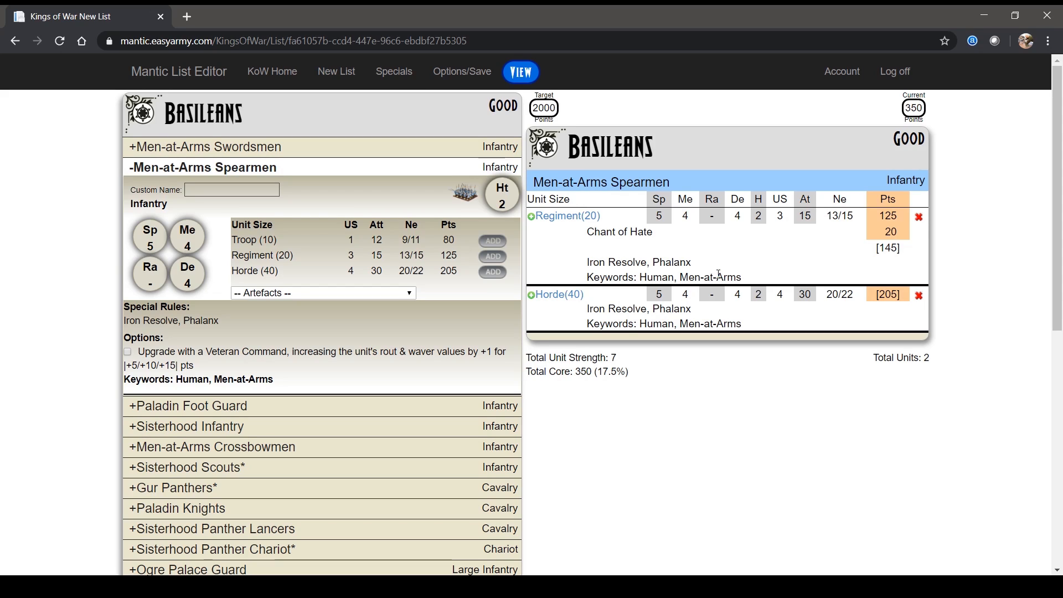
{"action": "left_click", "coordinate": [394, 72]}
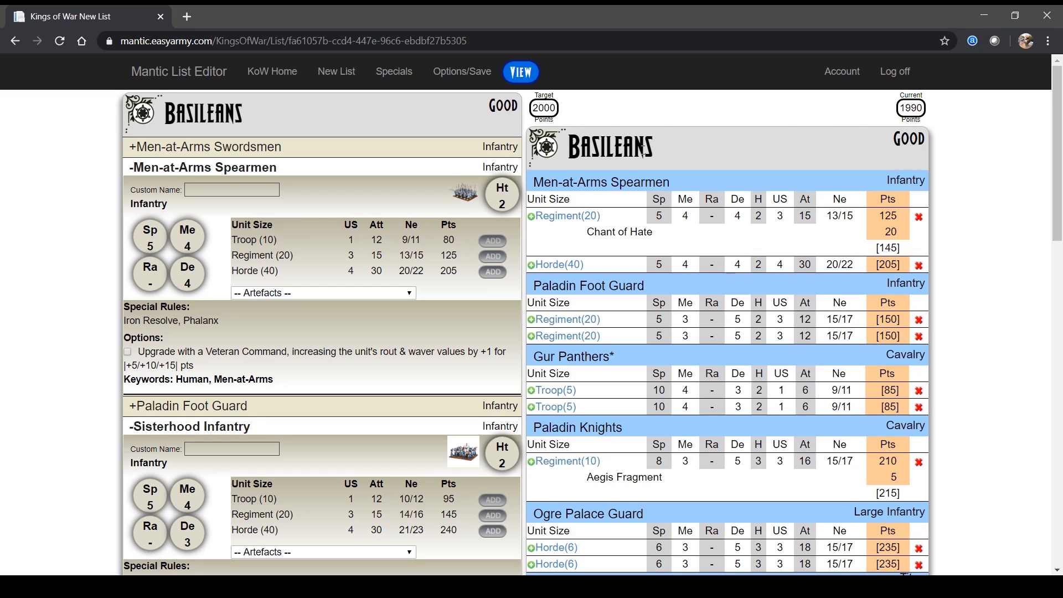
Step: Give the second Gur Panthers troop in the army list the Hann's Sanguinary Scripture artefact and update the unit
{"action": "scroll", "coordinate": [707, 147], "scroll_direction": "down", "scroll_amount": 2}
{"action": "scroll", "coordinate": [708, 149], "scroll_direction": "down", "scroll_amount": 2}
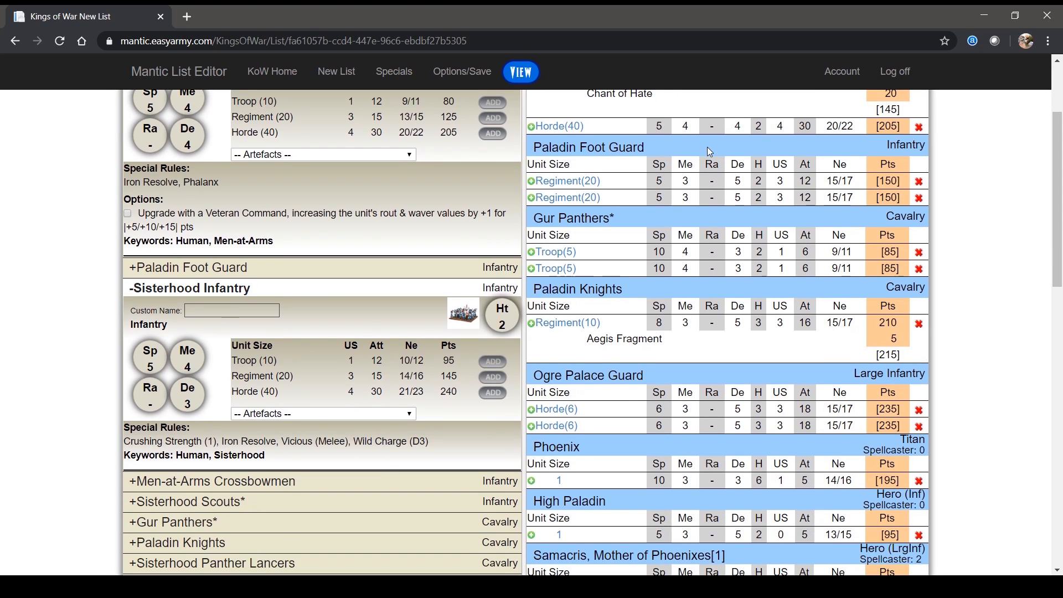
{"action": "scroll", "coordinate": [707, 147], "scroll_direction": "down", "scroll_amount": 2}
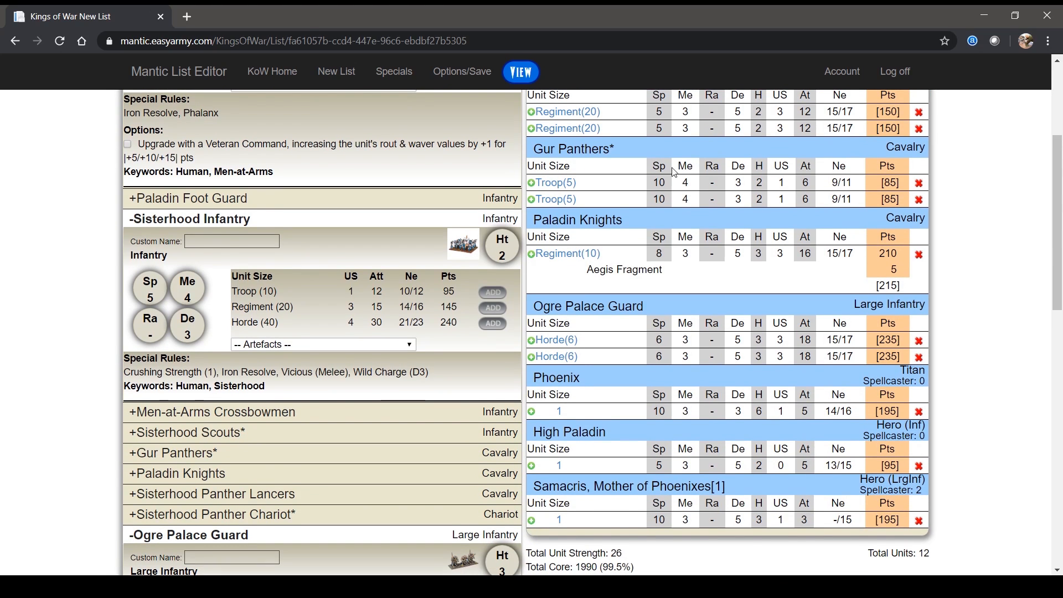
{"action": "left_click", "coordinate": [561, 201]}
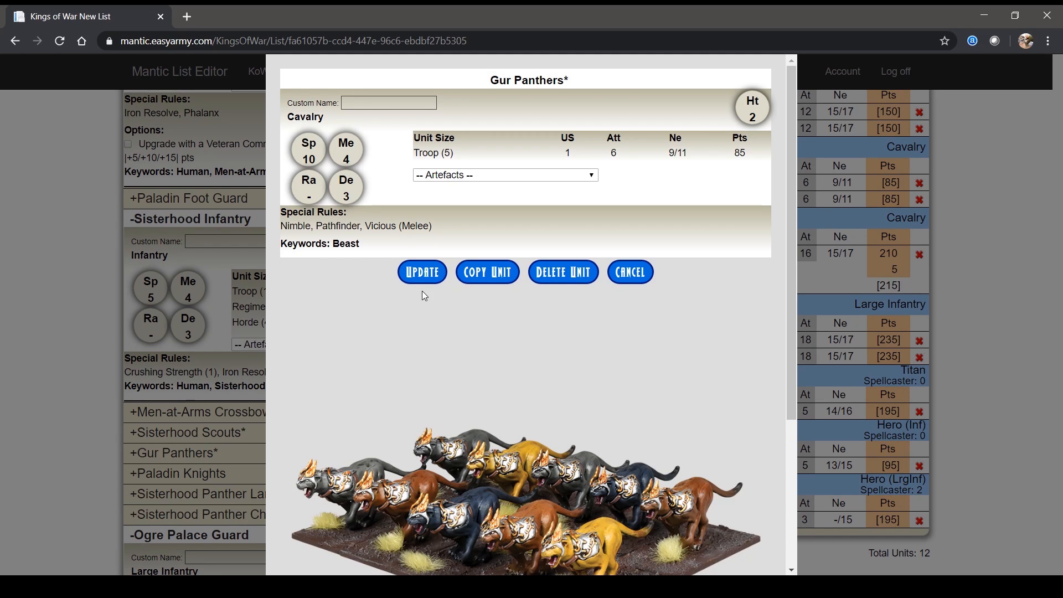
{"action": "left_click", "coordinate": [543, 182]}
{"action": "left_click", "coordinate": [539, 283]}
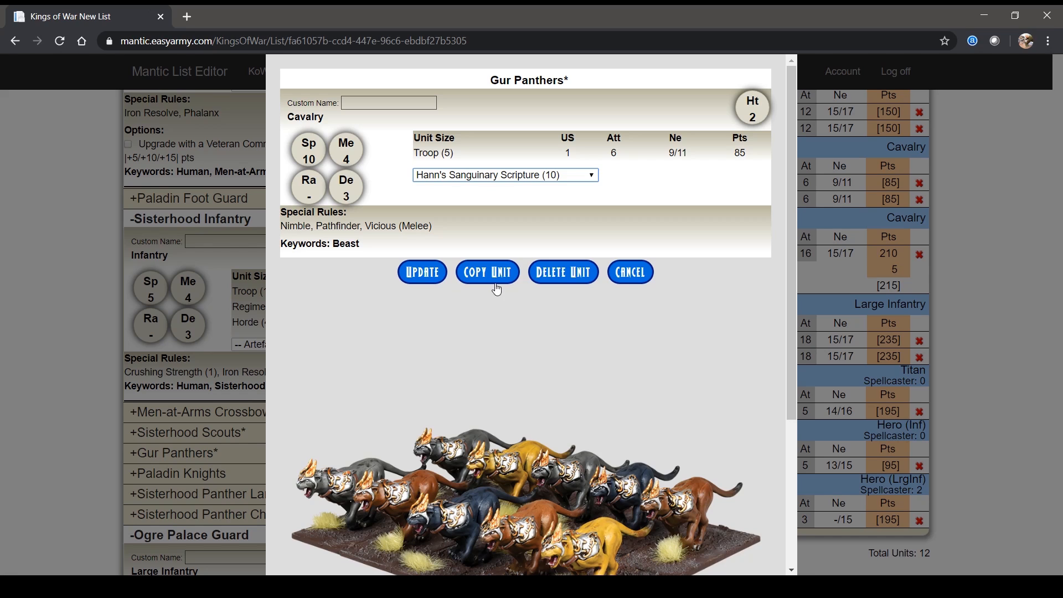
{"action": "left_click", "coordinate": [423, 279]}
{"action": "scroll", "coordinate": [727, 285], "scroll_direction": "up", "scroll_amount": 1}
{"action": "scroll", "coordinate": [727, 285], "scroll_direction": "up", "scroll_amount": 1}
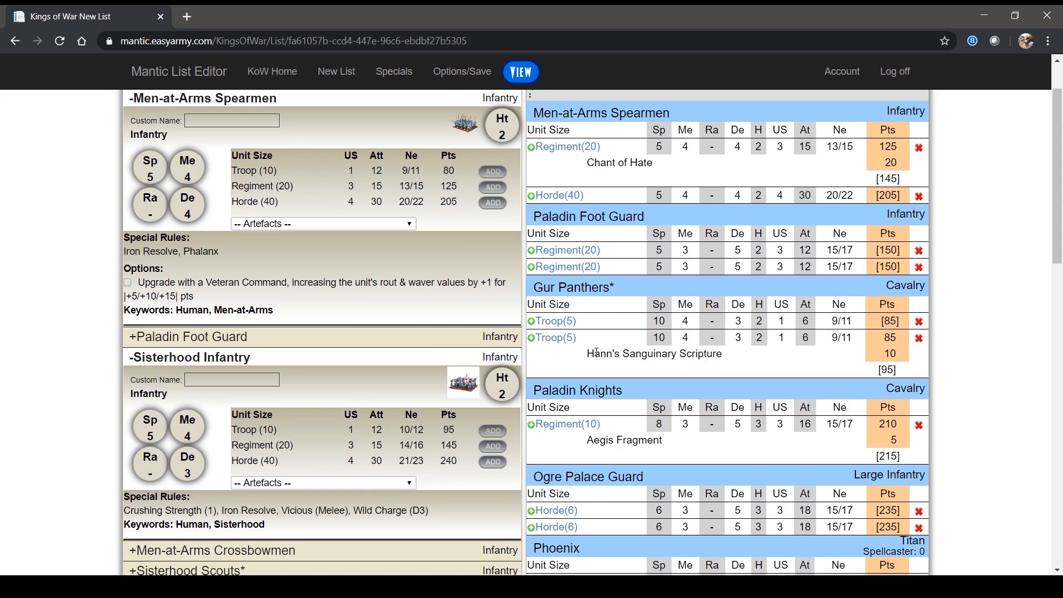
{"action": "scroll", "coordinate": [596, 353], "scroll_direction": "up", "scroll_amount": 1}
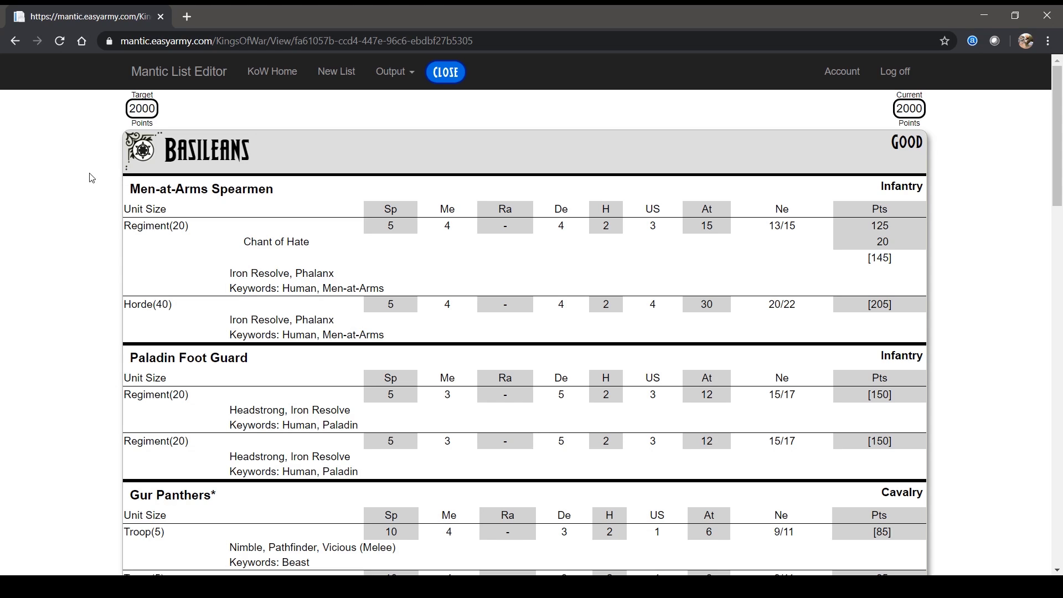
Step: Examine the Basileans list's full view, including unit entries, the special rules and spells section, and the output options
{"action": "scroll", "coordinate": [92, 178], "scroll_direction": "down", "scroll_amount": 10}
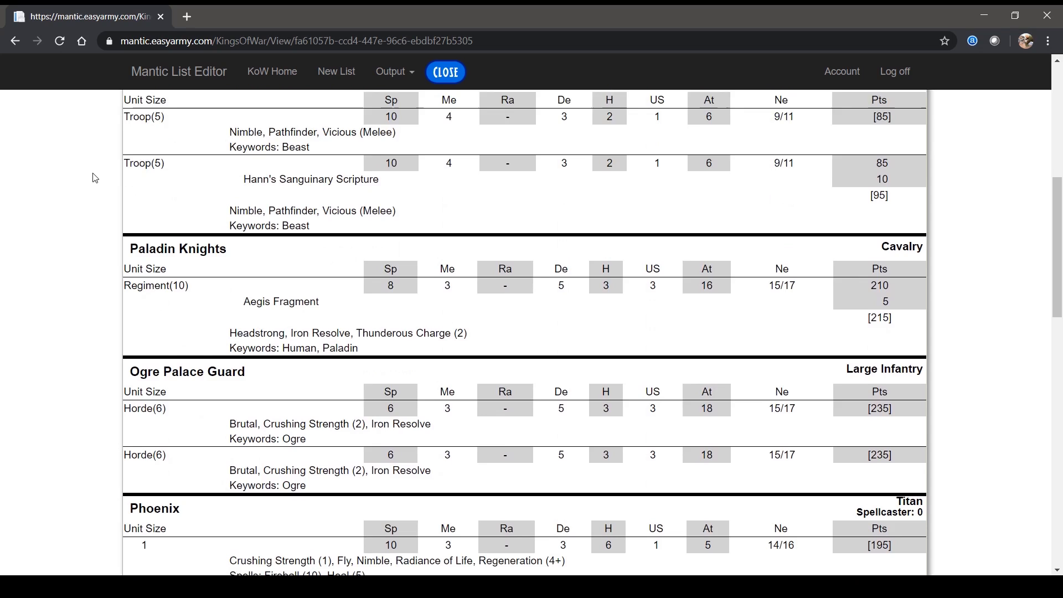
{"action": "scroll", "coordinate": [95, 178], "scroll_direction": "down", "scroll_amount": 4}
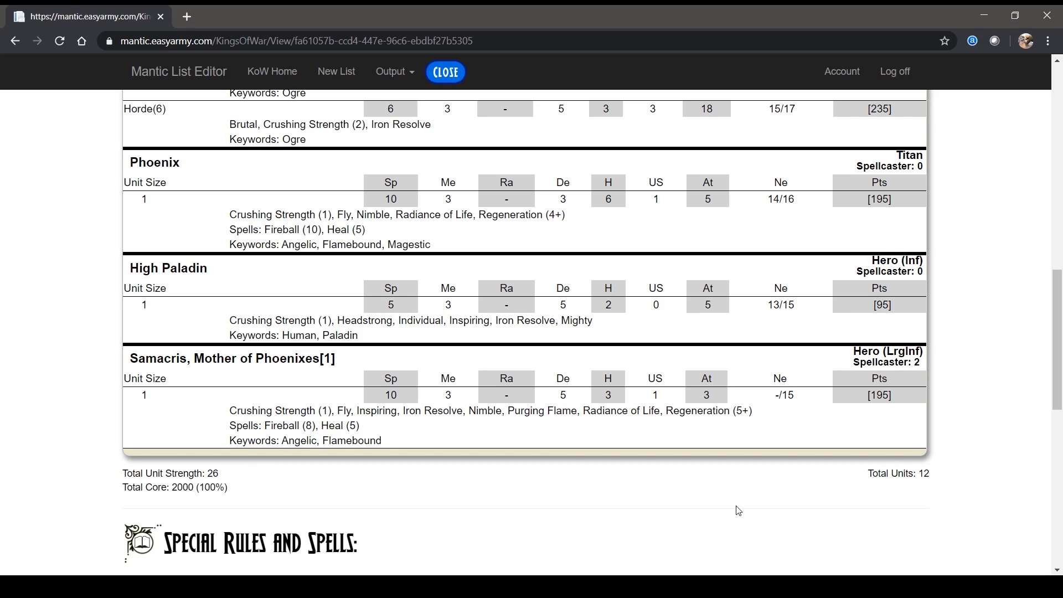
{"action": "scroll", "coordinate": [602, 486], "scroll_direction": "up", "scroll_amount": 14}
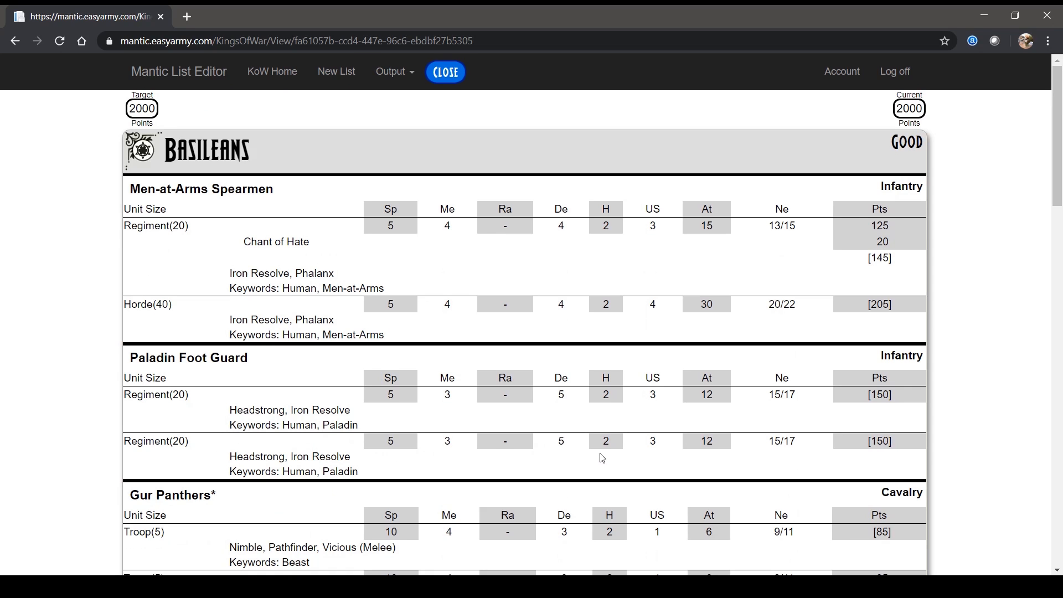
{"action": "scroll", "coordinate": [603, 458], "scroll_direction": "down", "scroll_amount": 12}
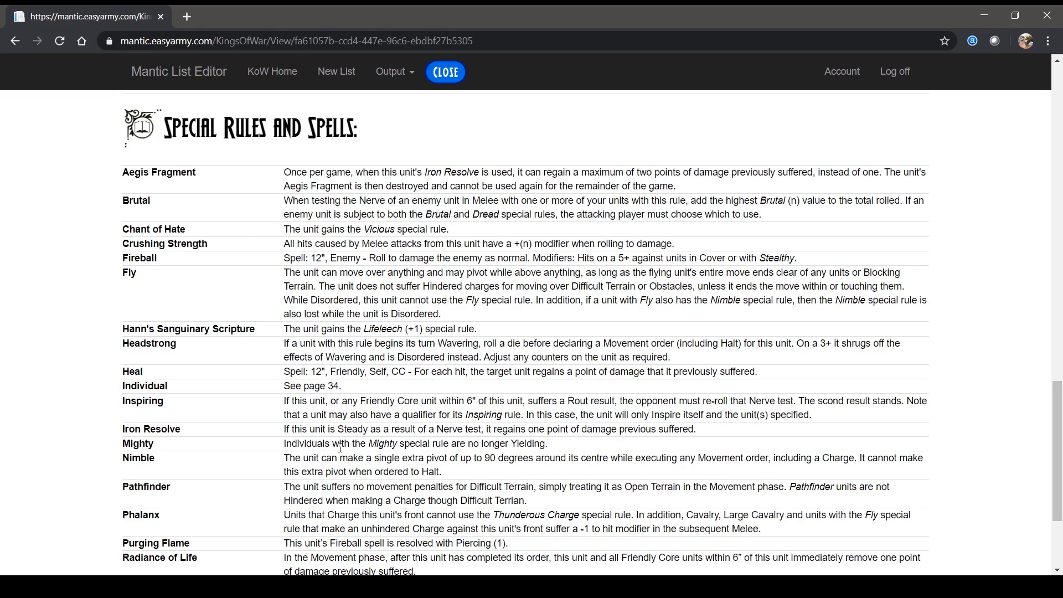
{"action": "scroll", "coordinate": [322, 446], "scroll_direction": "down", "scroll_amount": 1}
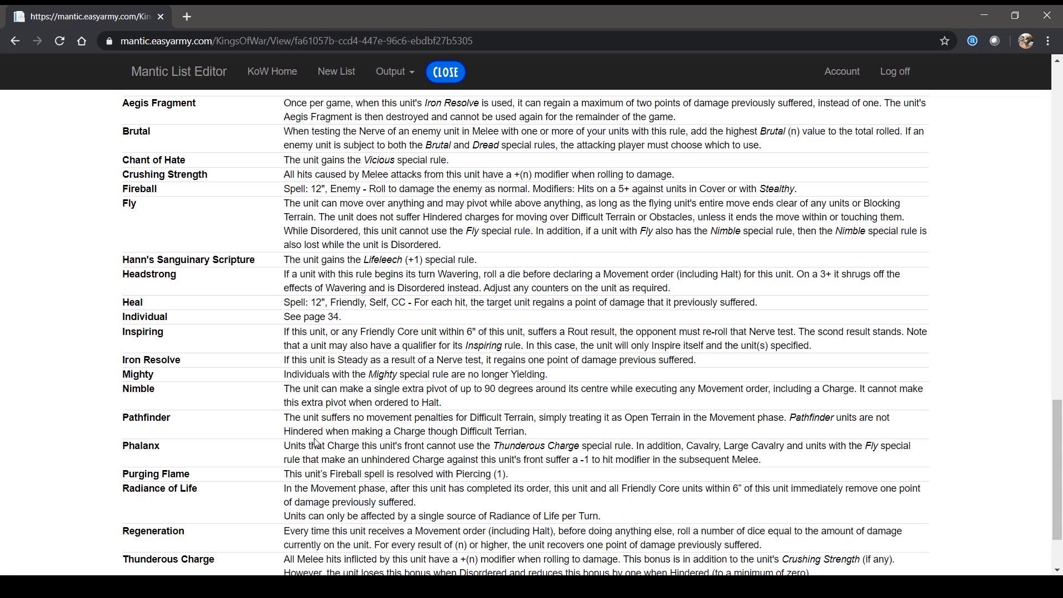
{"action": "scroll", "coordinate": [316, 442], "scroll_direction": "down", "scroll_amount": 1}
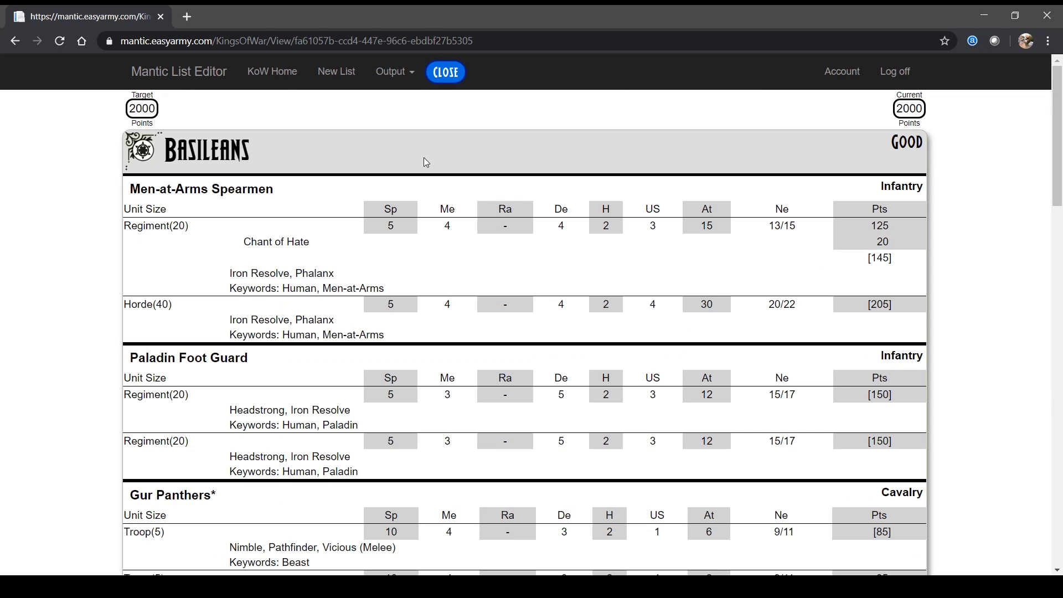
{"action": "left_click", "coordinate": [410, 77]}
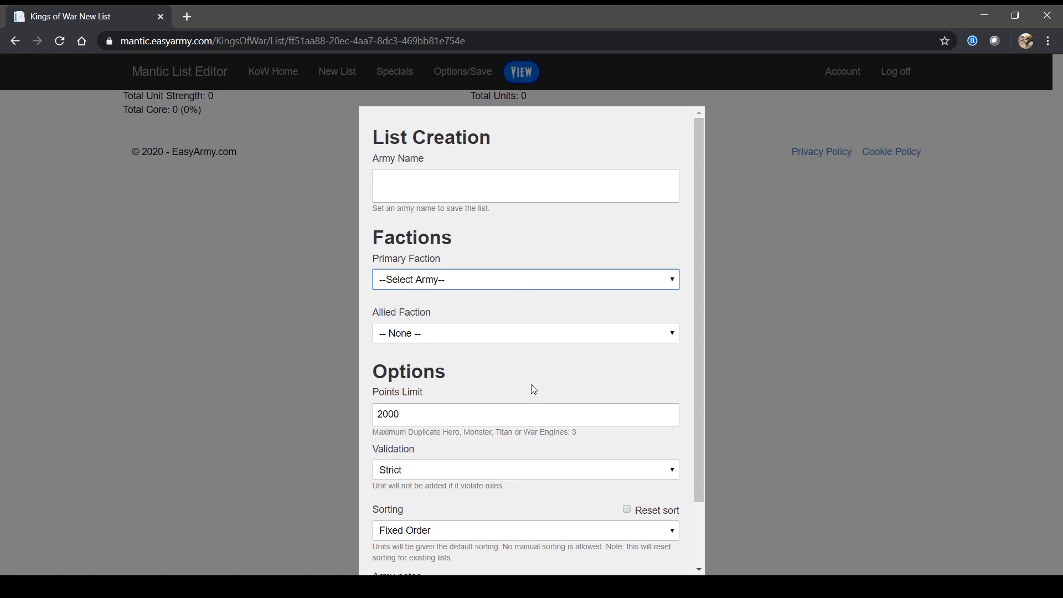
Step: Set the new list's primary faction to Twilight Kin and its allied faction to Nightstalkers
{"action": "left_click", "coordinate": [522, 525]}
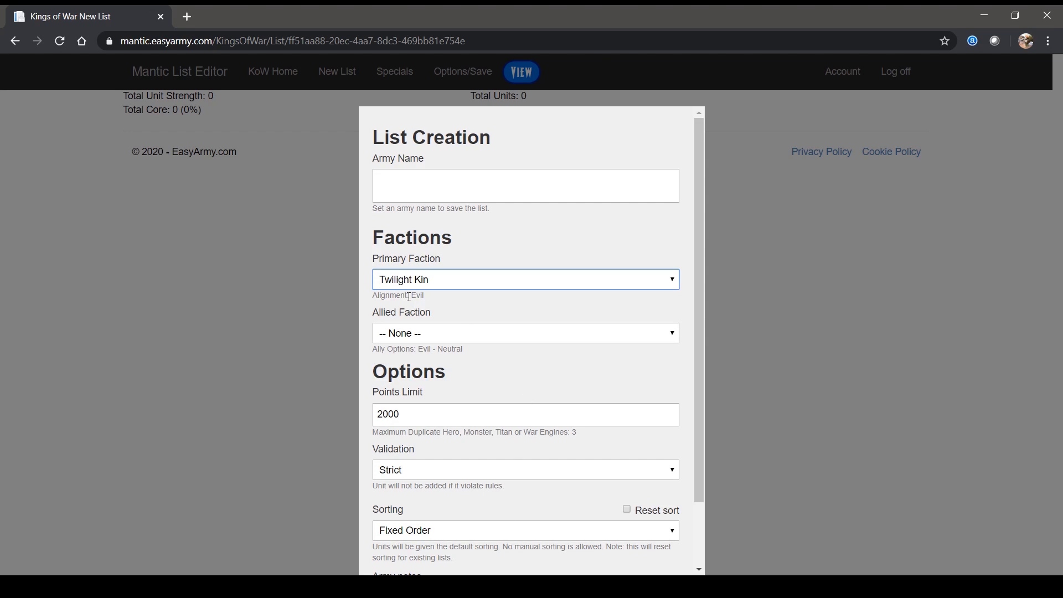
{"action": "left_click", "coordinate": [439, 339]}
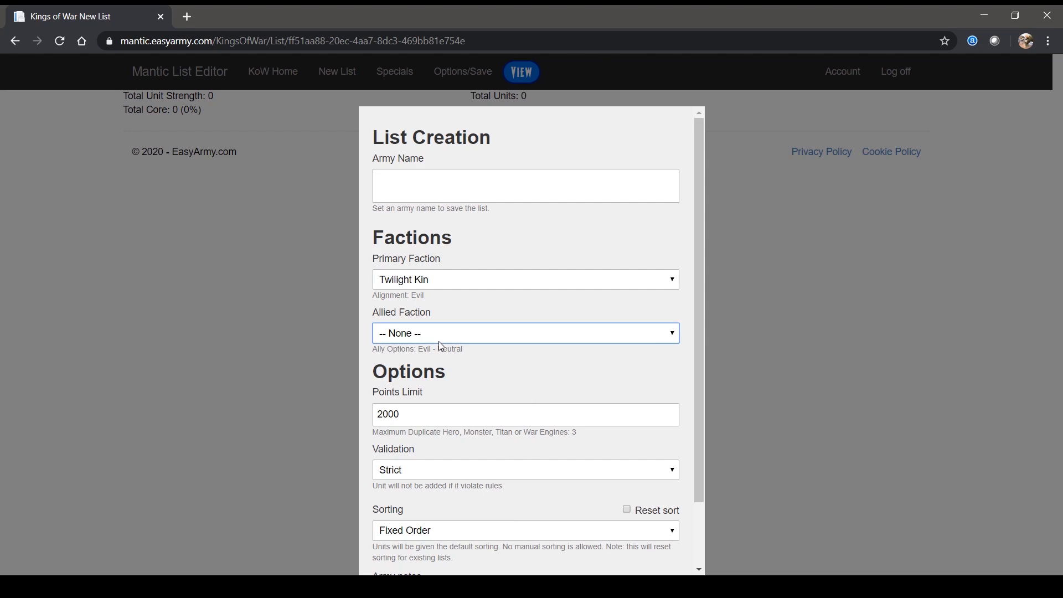
{"action": "left_click", "coordinate": [487, 443]}
{"action": "left_click", "coordinate": [480, 364]}
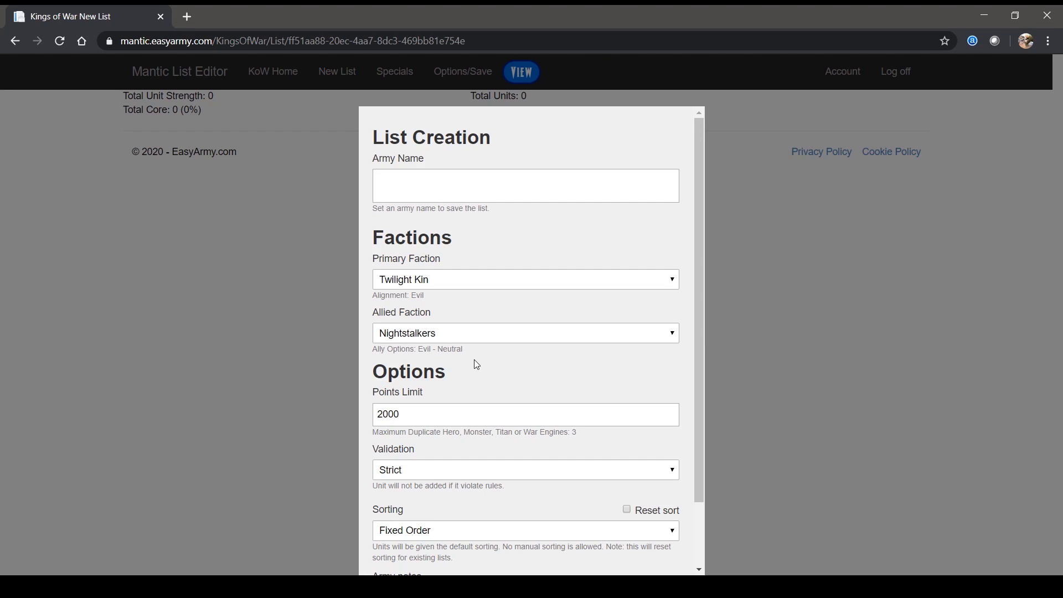
Step: Set sorting to Custom / Adds to End and validation to Passive, and create the Twilight Kin list
{"action": "scroll", "coordinate": [476, 364], "scroll_direction": "down", "scroll_amount": 2}
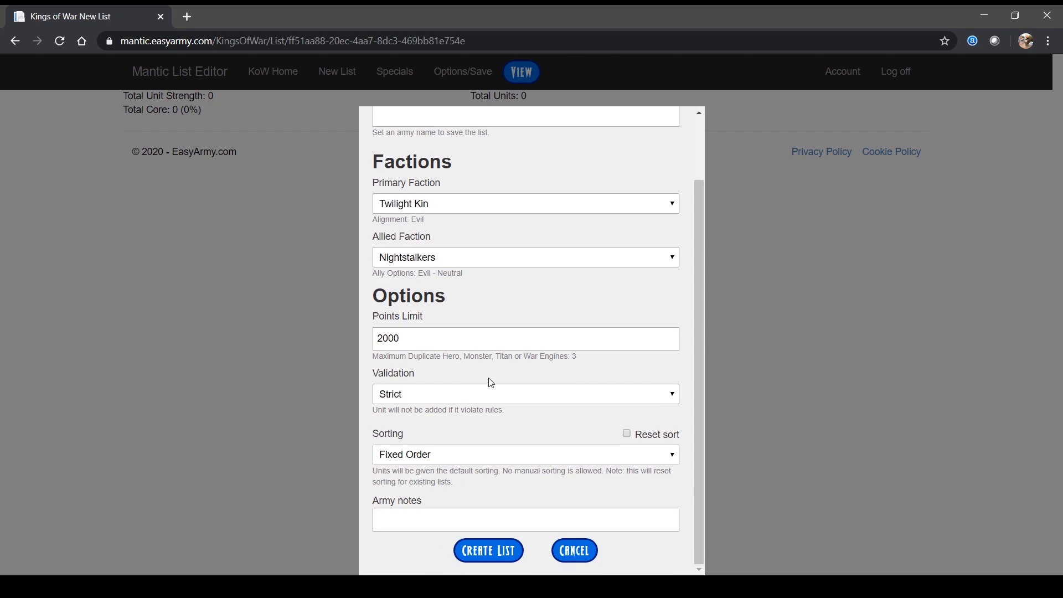
{"action": "left_click", "coordinate": [474, 457]}
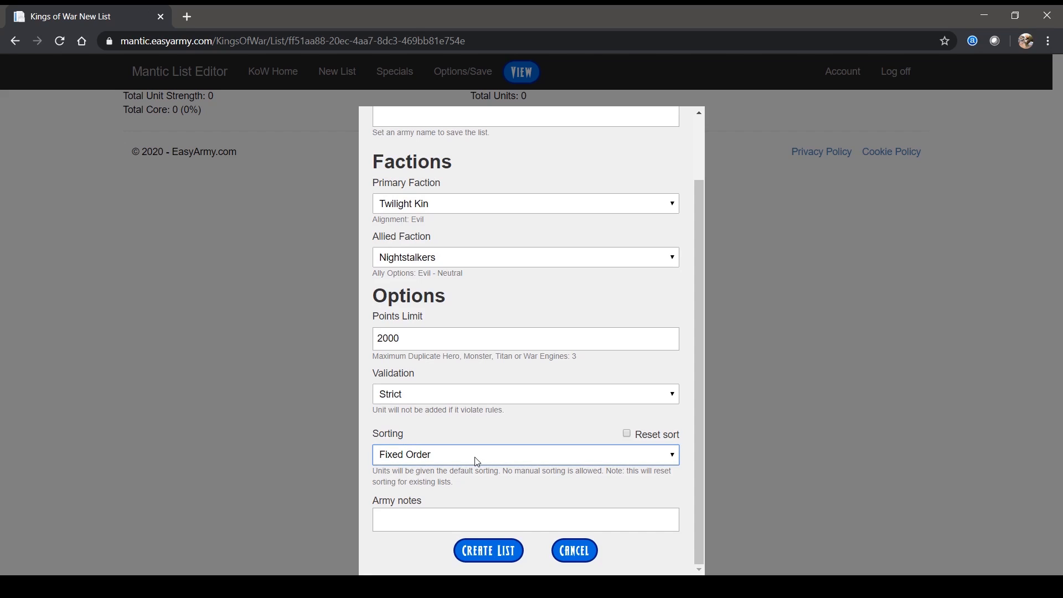
{"action": "left_click", "coordinate": [474, 481]}
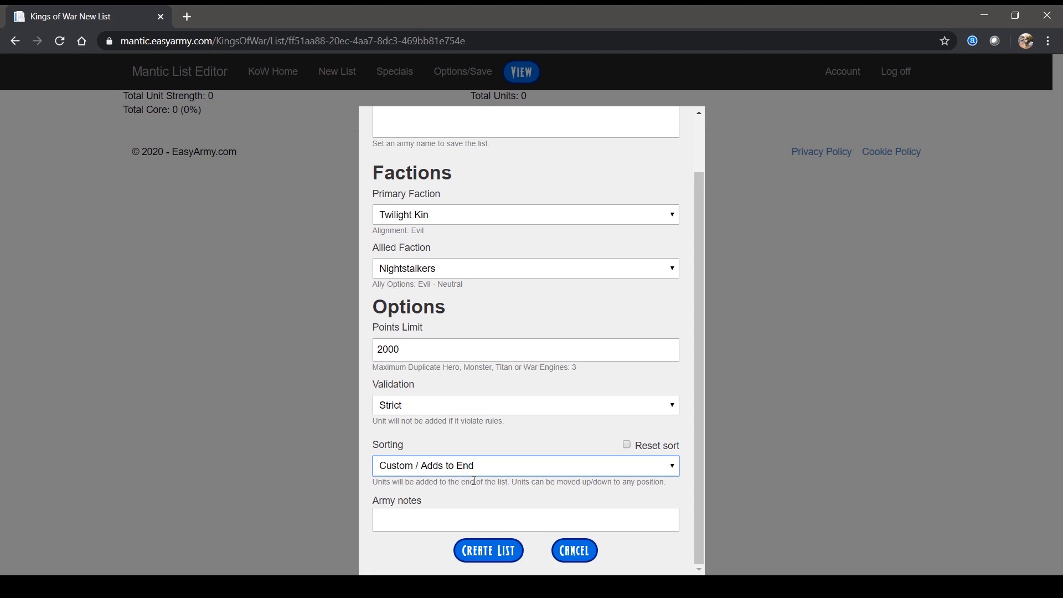
{"action": "left_click", "coordinate": [455, 406]}
{"action": "left_click", "coordinate": [454, 435]}
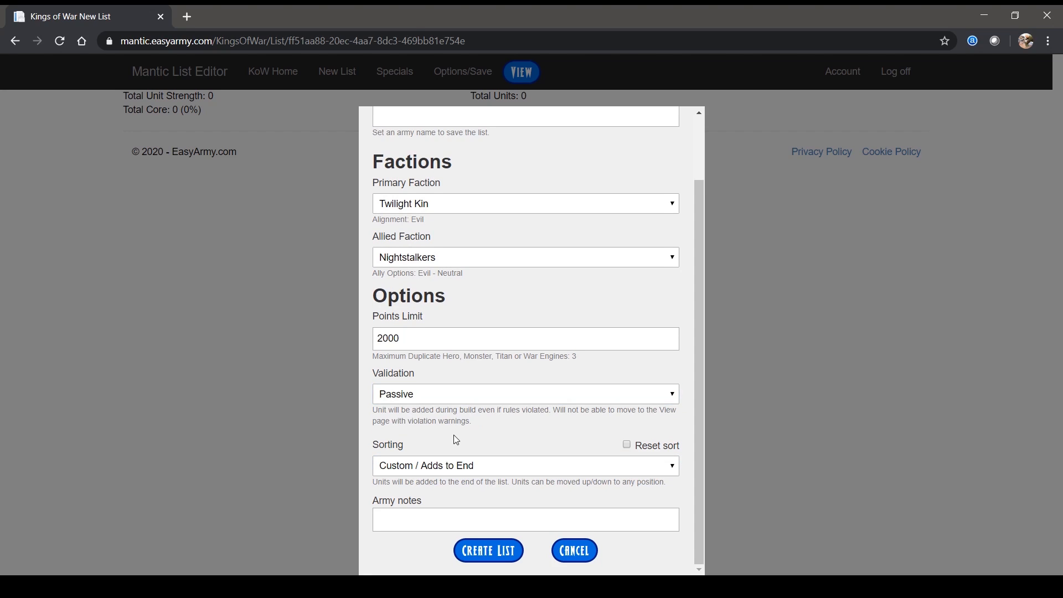
{"action": "left_click", "coordinate": [500, 556]}
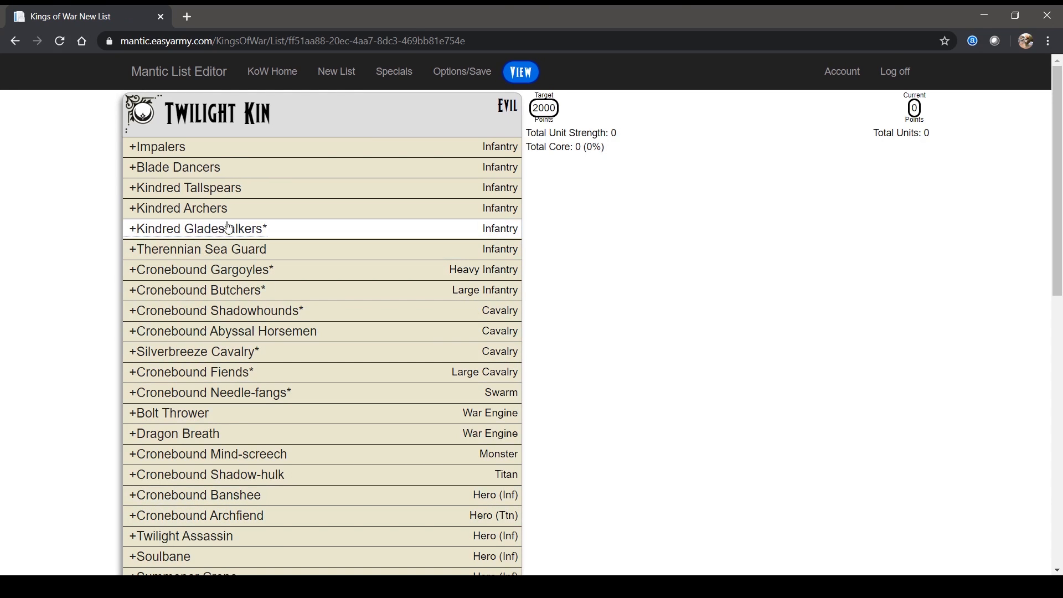
Step: Add a Regiment (20) of Impalers and one Dragon Breath war engine to the Twilight Kin list
{"action": "left_click", "coordinate": [164, 154]}
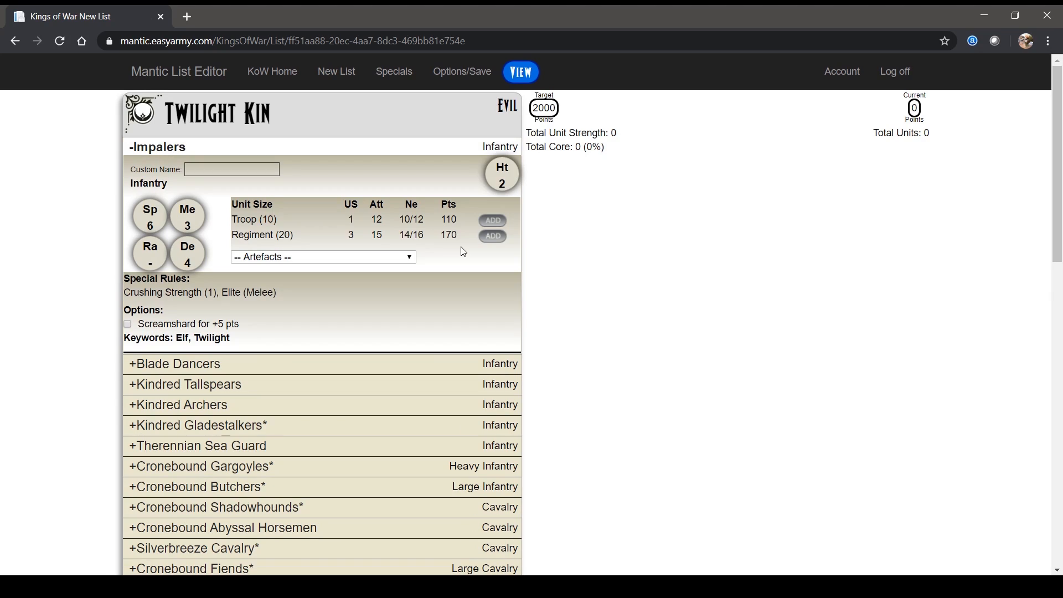
{"action": "left_click", "coordinate": [493, 236]}
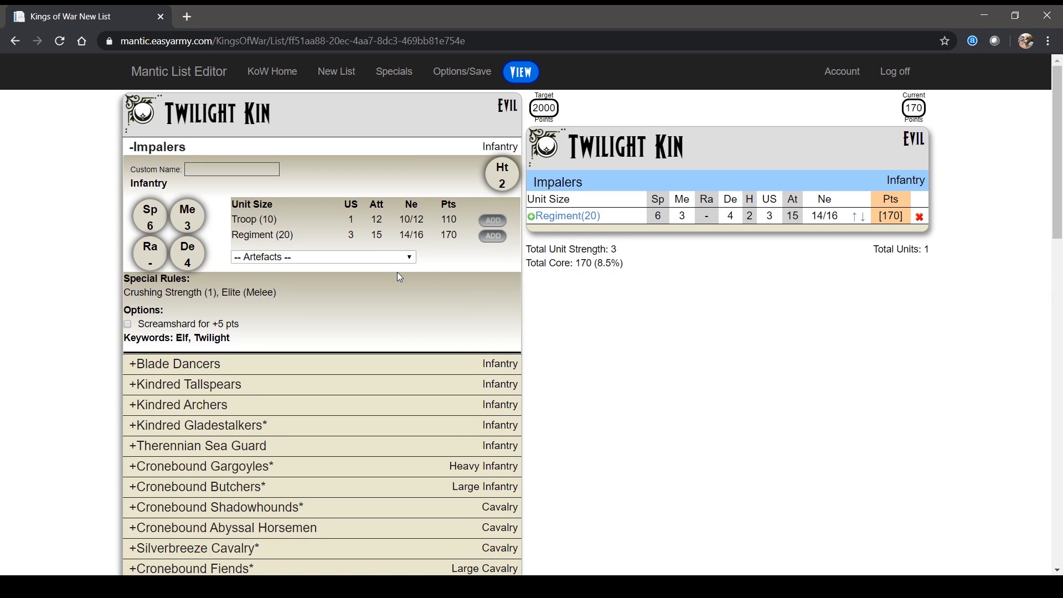
{"action": "scroll", "coordinate": [398, 273], "scroll_direction": "down", "scroll_amount": 3}
{"action": "scroll", "coordinate": [400, 277], "scroll_direction": "down", "scroll_amount": 1}
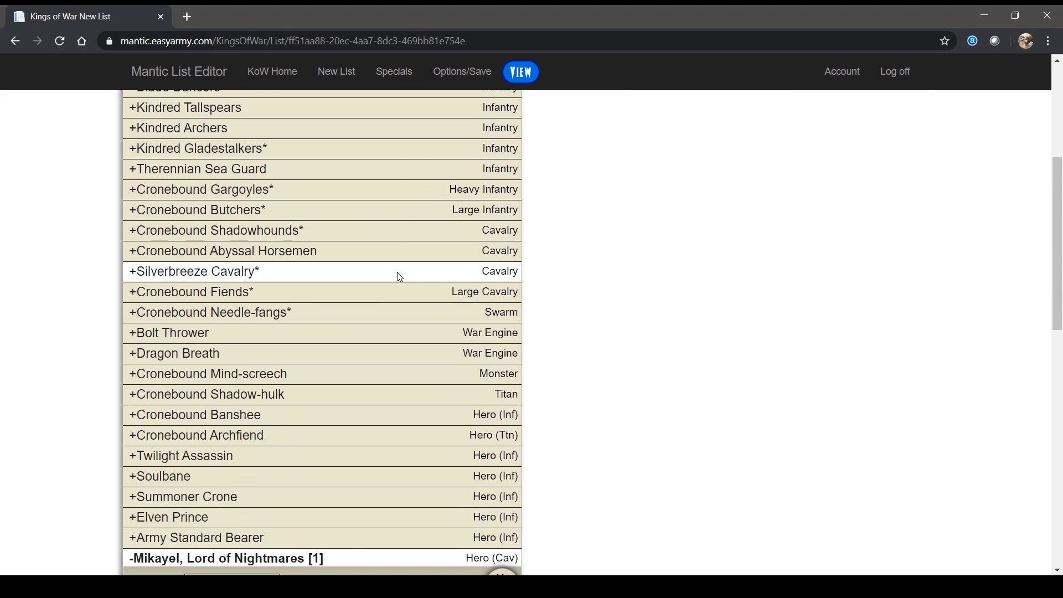
{"action": "left_click", "coordinate": [205, 357]}
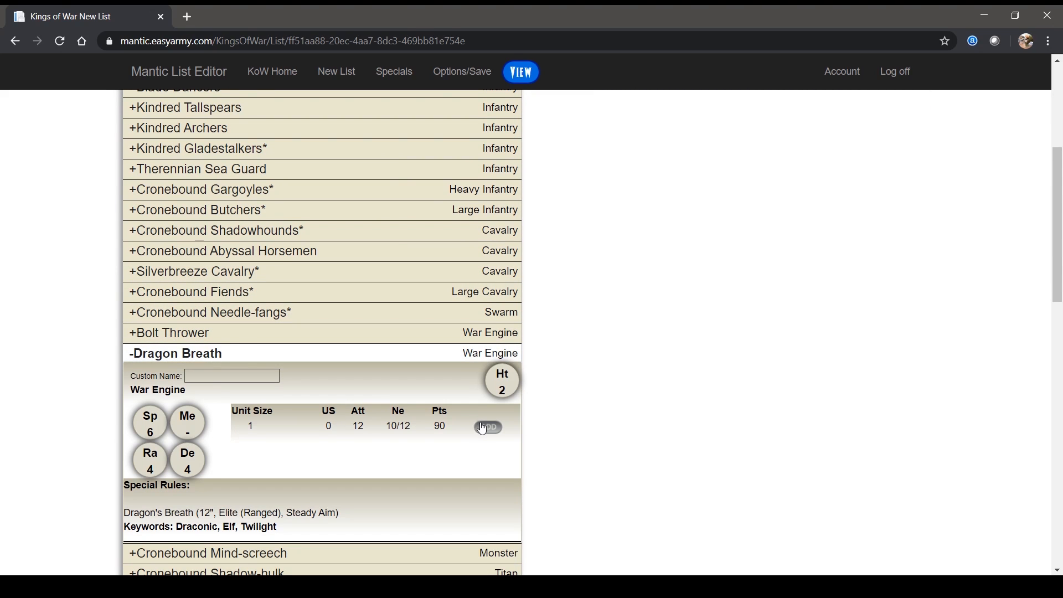
{"action": "left_click", "coordinate": [206, 356]}
Step: Add one Summoner Crone hero to the Twilight Kin list
{"action": "scroll", "coordinate": [206, 332], "scroll_direction": "down", "scroll_amount": 1}
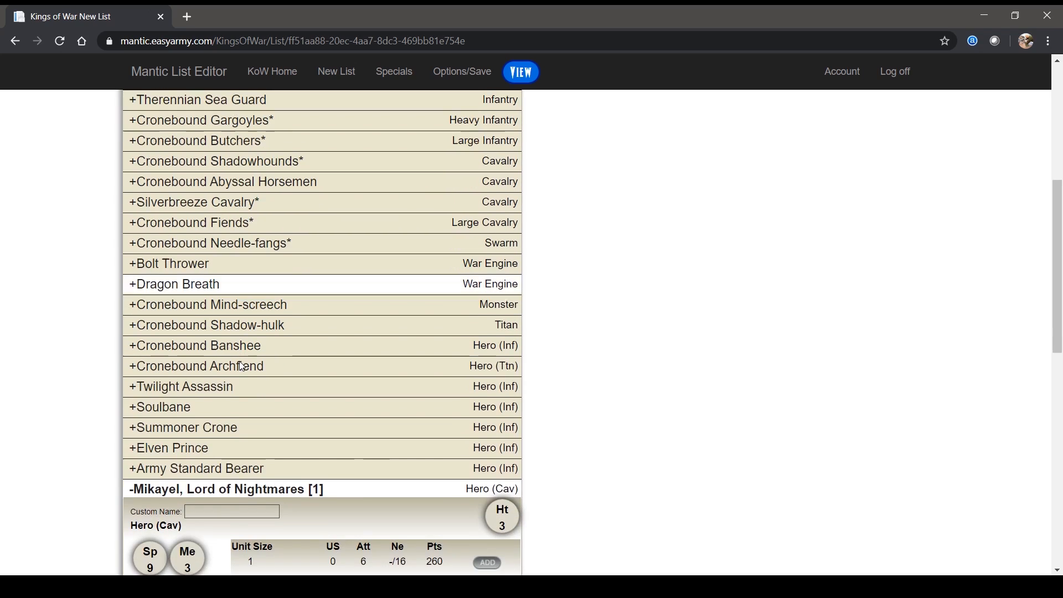
{"action": "left_click", "coordinate": [211, 429]}
{"action": "left_click", "coordinate": [485, 503]}
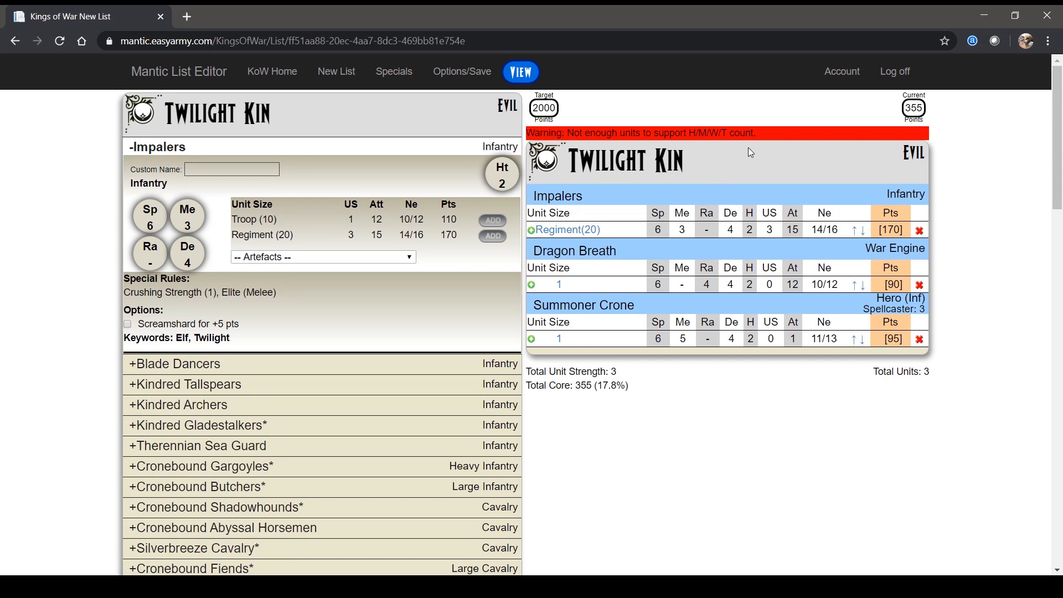
Step: Look through the allied Nightstalkers units and add a Regiment (20) of Spectres to the list
{"action": "scroll", "coordinate": [418, 280], "scroll_direction": "down", "scroll_amount": 20}
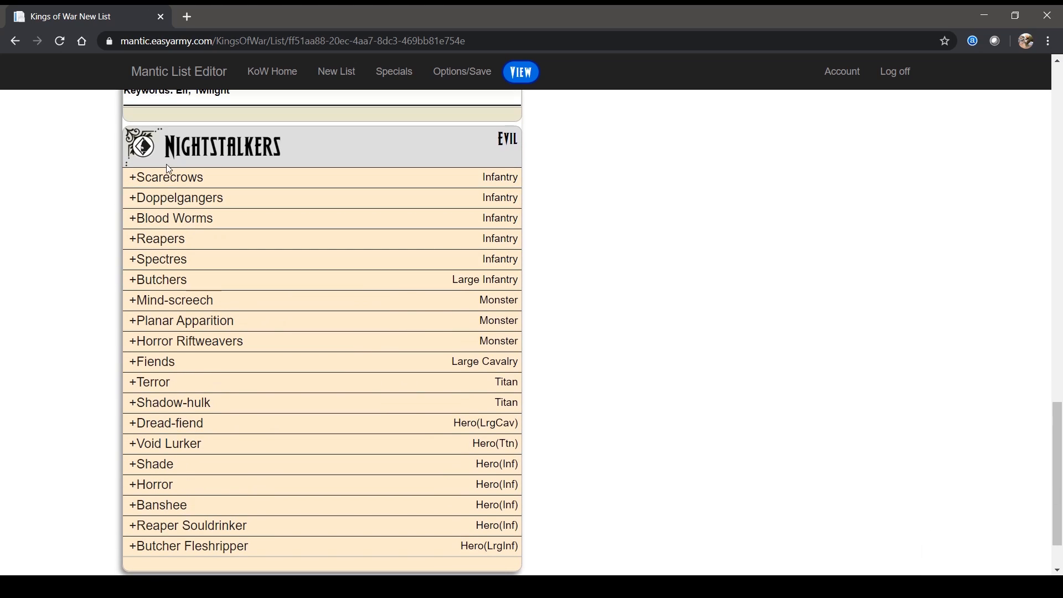
{"action": "scroll", "coordinate": [95, 335], "scroll_direction": "down", "scroll_amount": 1}
{"action": "scroll", "coordinate": [95, 335], "scroll_direction": "up", "scroll_amount": 1}
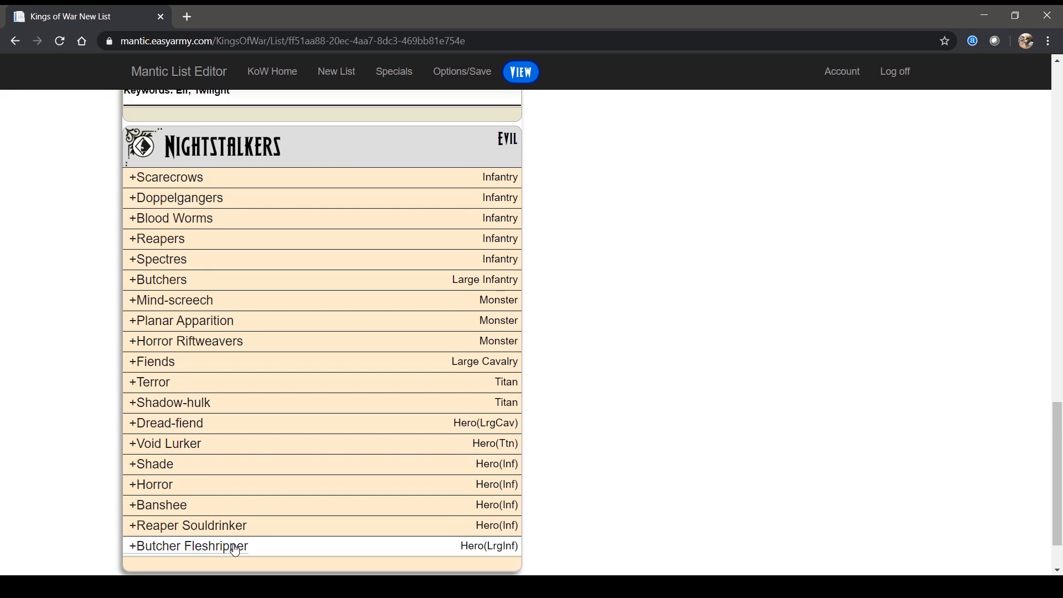
{"action": "scroll", "coordinate": [79, 398], "scroll_direction": "down", "scroll_amount": 1}
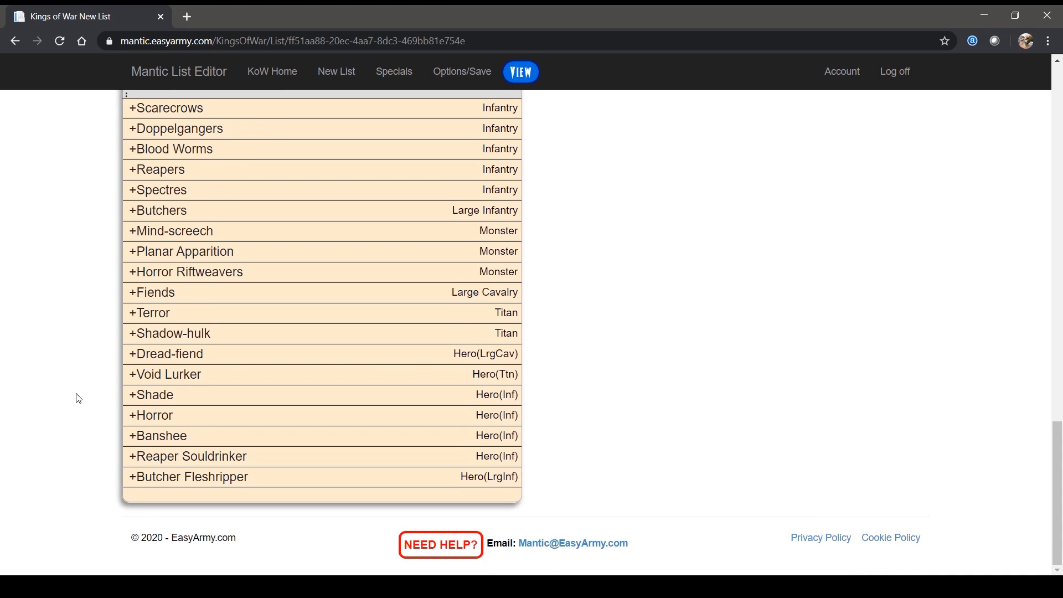
{"action": "left_click", "coordinate": [177, 191]}
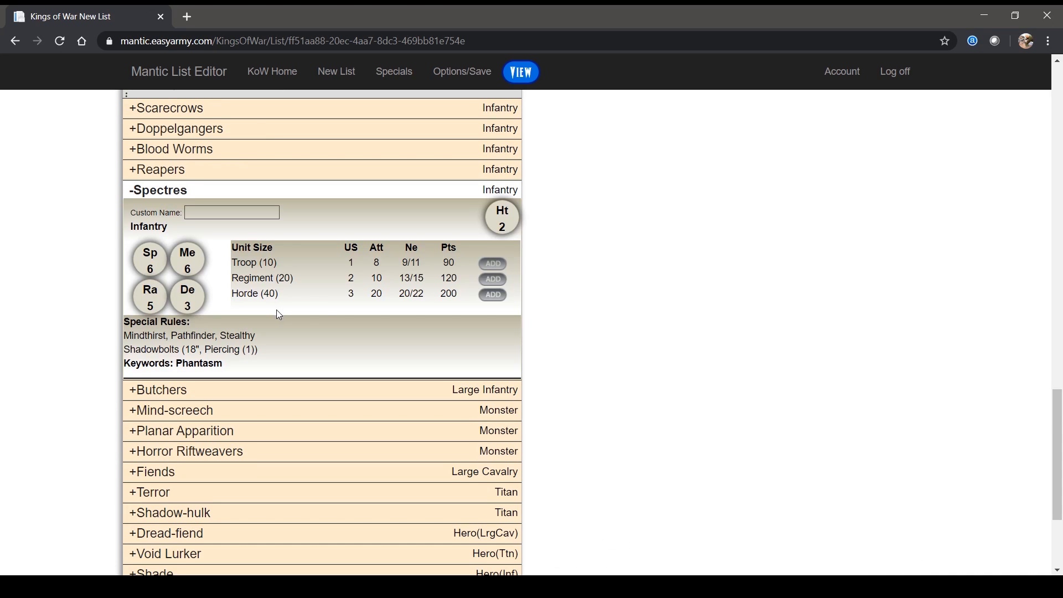
{"action": "left_click", "coordinate": [486, 281]}
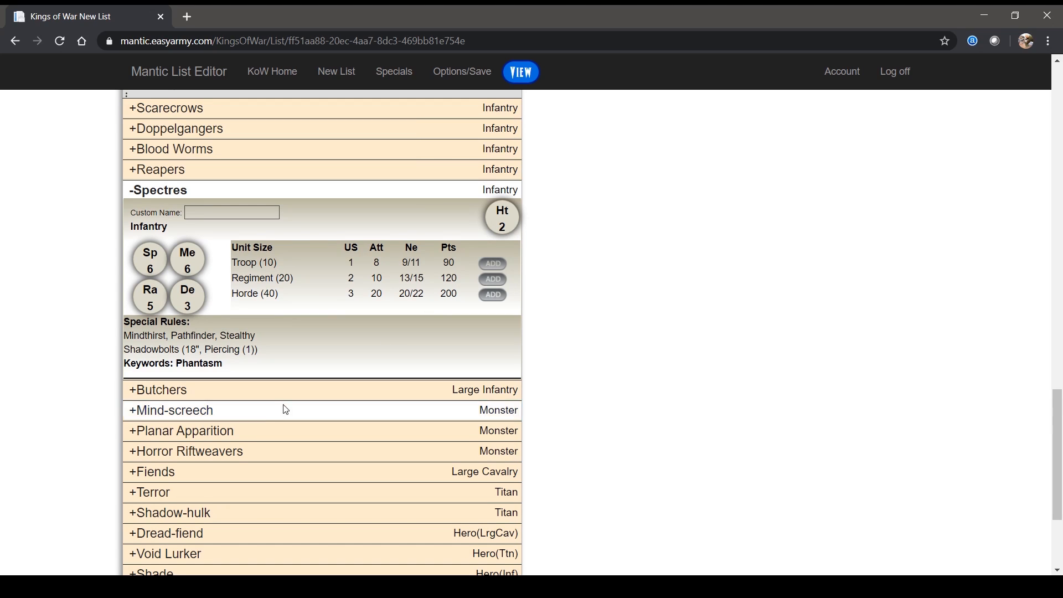
Step: Add two Planar Apparition monsters from the allied Nightstalkers to the list
{"action": "left_click", "coordinate": [221, 432]}
{"action": "left_click", "coordinate": [490, 504]}
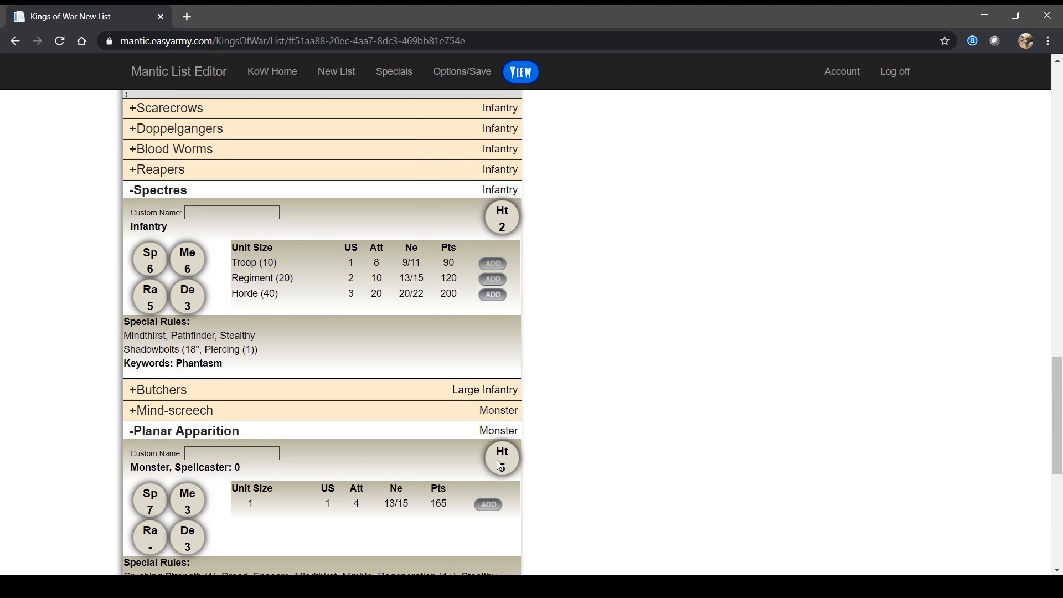
{"action": "scroll", "coordinate": [500, 466], "scroll_direction": "down", "scroll_amount": 1}
{"action": "left_click", "coordinate": [493, 443]}
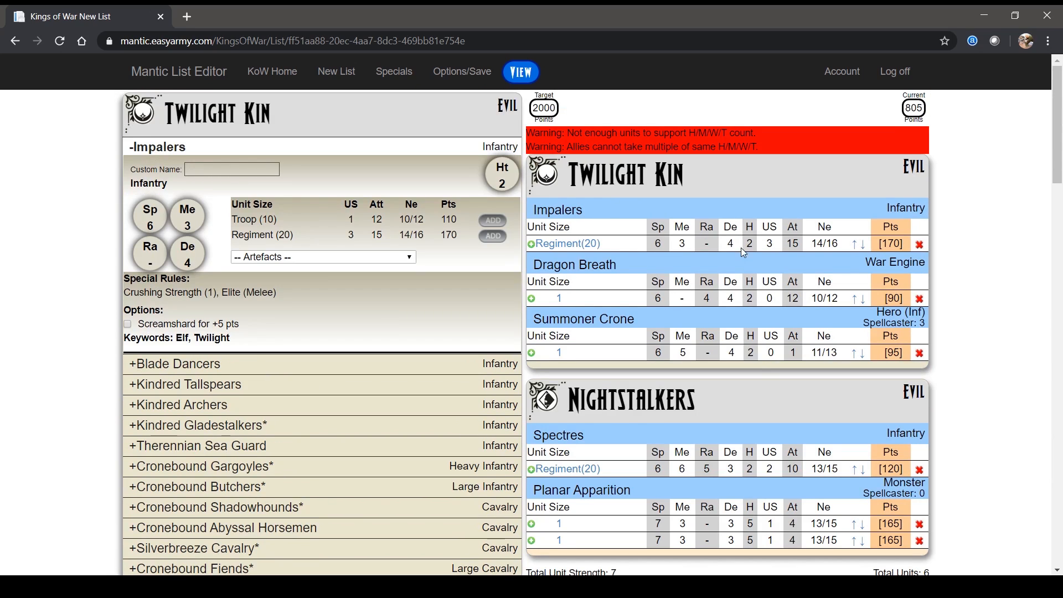
Step: Check the Total Ally and Total Core percentages beneath the Twilight Kin and Nightstalkers army list
{"action": "scroll", "coordinate": [717, 166], "scroll_direction": "down", "scroll_amount": 1}
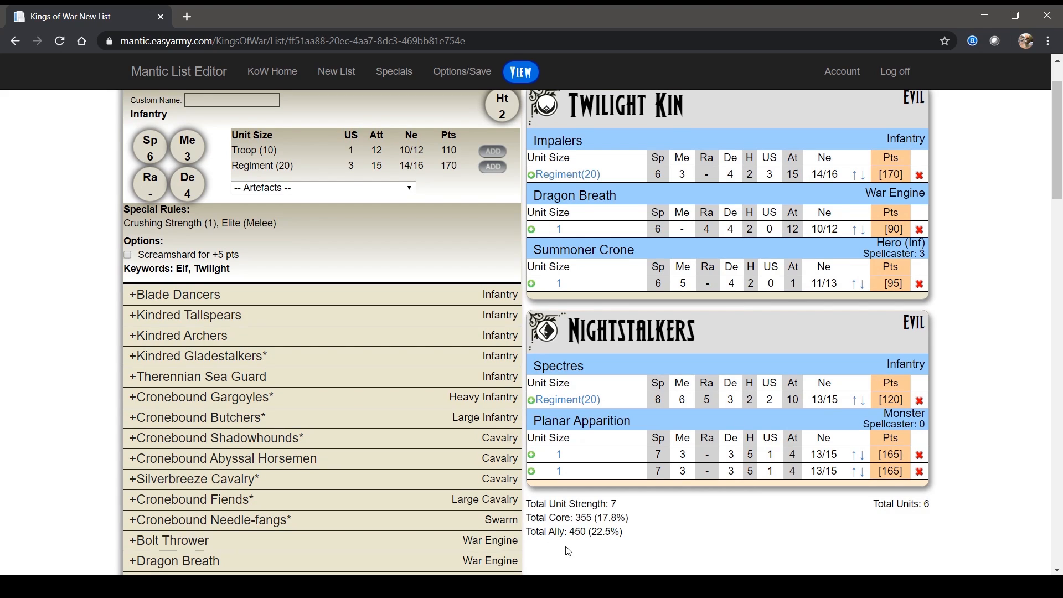
{"action": "left_click_drag", "start_coordinate": [568, 533], "coordinate": [664, 542]}
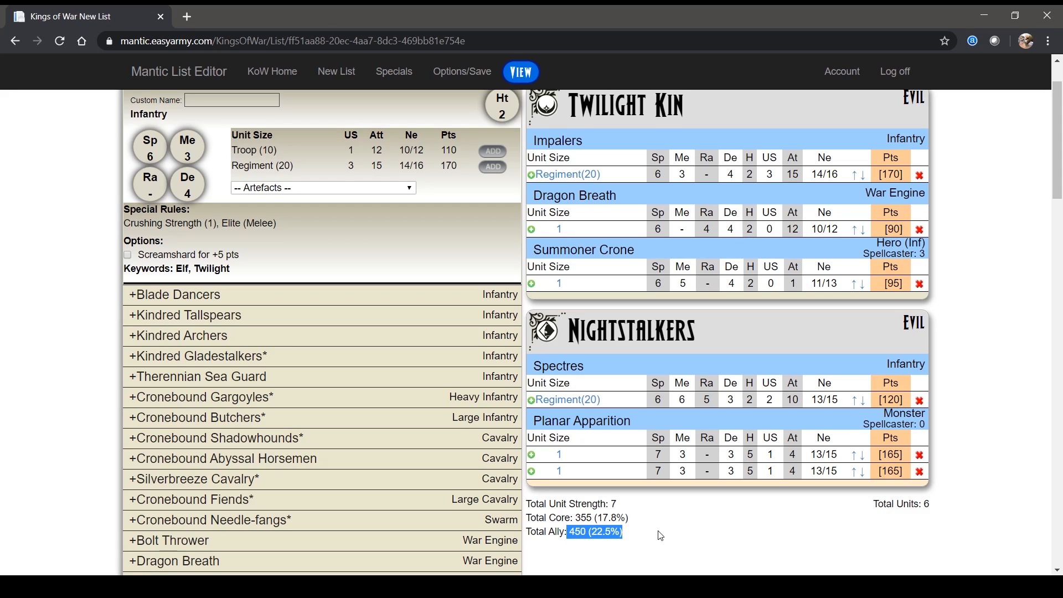
{"action": "left_click", "coordinate": [639, 519]}
{"action": "left_click_drag", "start_coordinate": [639, 518], "coordinate": [596, 519]}
{"action": "left_click", "coordinate": [656, 529]}
{"action": "scroll", "coordinate": [516, 112], "scroll_direction": "up", "scroll_amount": 1}
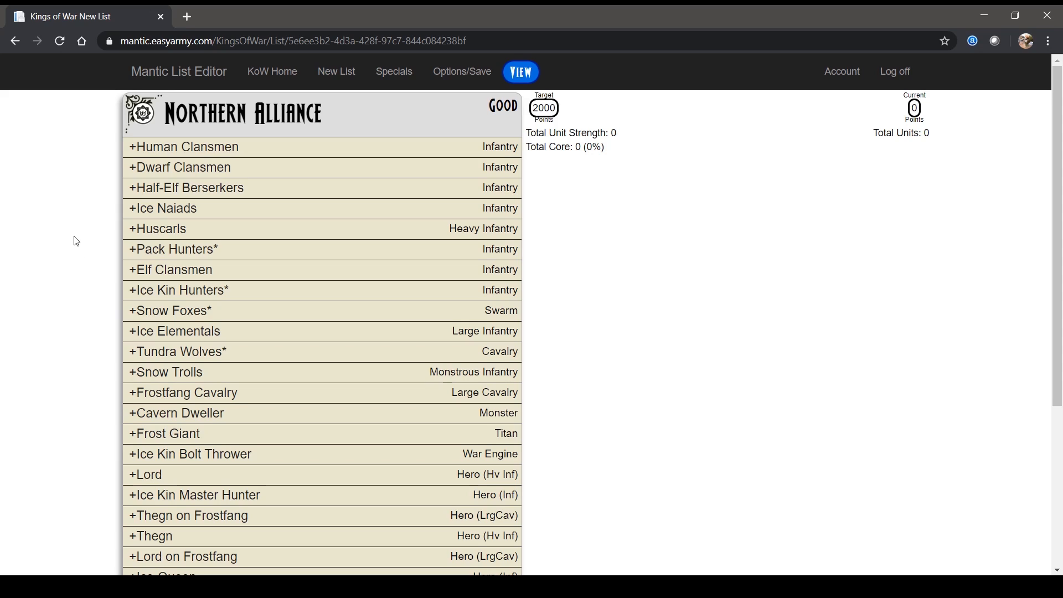
Step: View the Pack Hunters entry in the Northern Alliance list, and expand Huscarls, Ice Naiads and Half-Elf Berserkers instead
{"action": "left_click", "coordinate": [202, 250]}
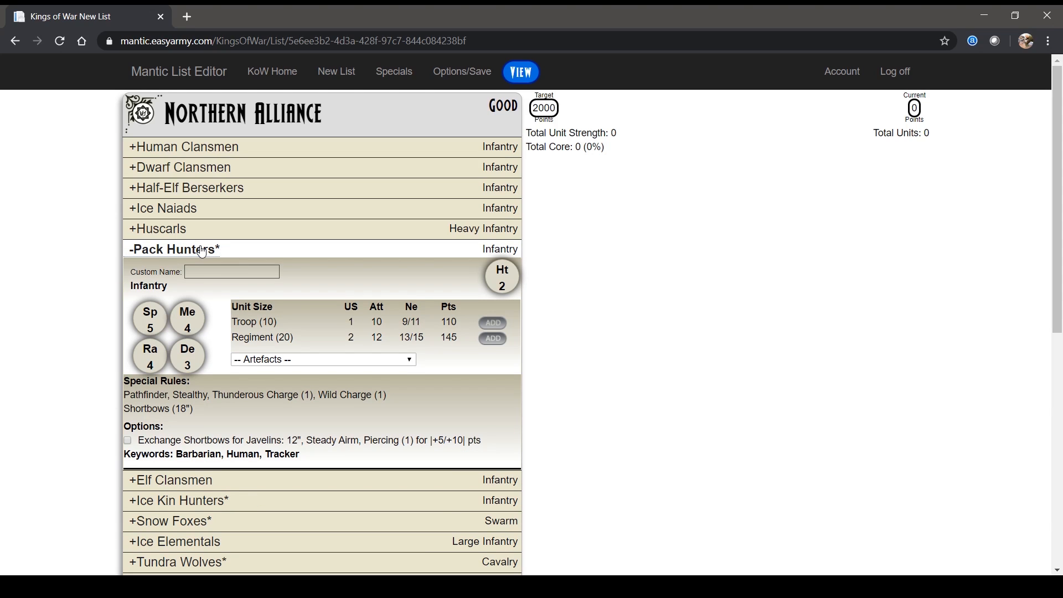
{"action": "left_click", "coordinate": [203, 250]}
{"action": "left_click", "coordinate": [182, 229]}
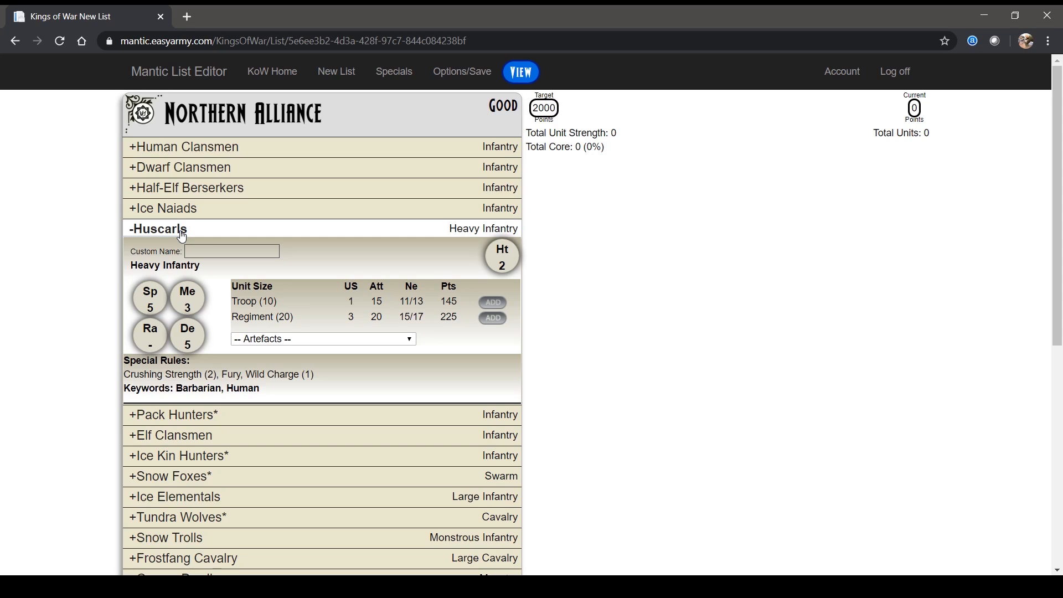
{"action": "left_click", "coordinate": [177, 209]}
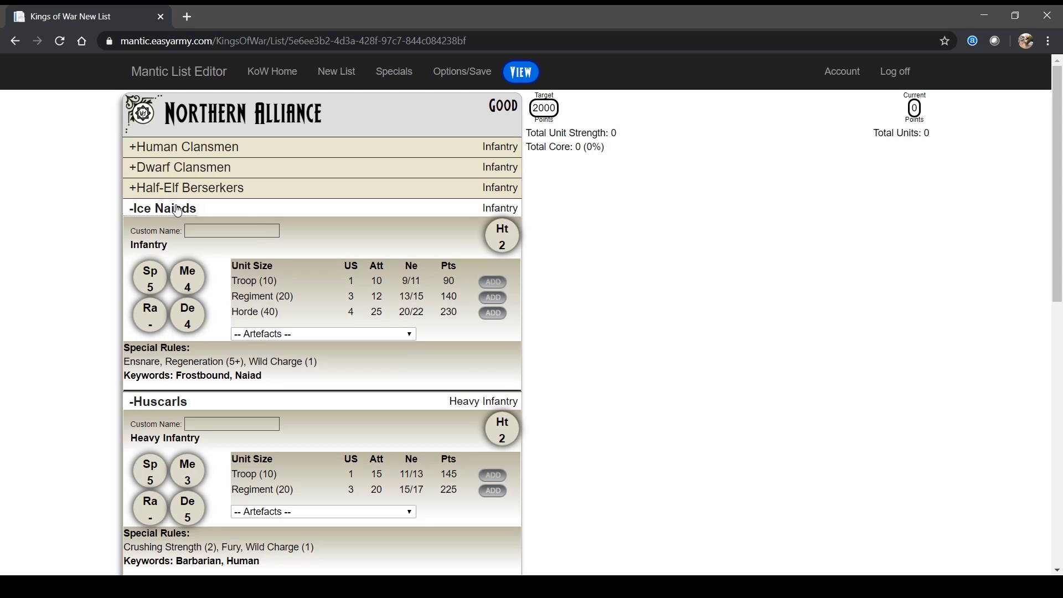
{"action": "left_click", "coordinate": [184, 191]}
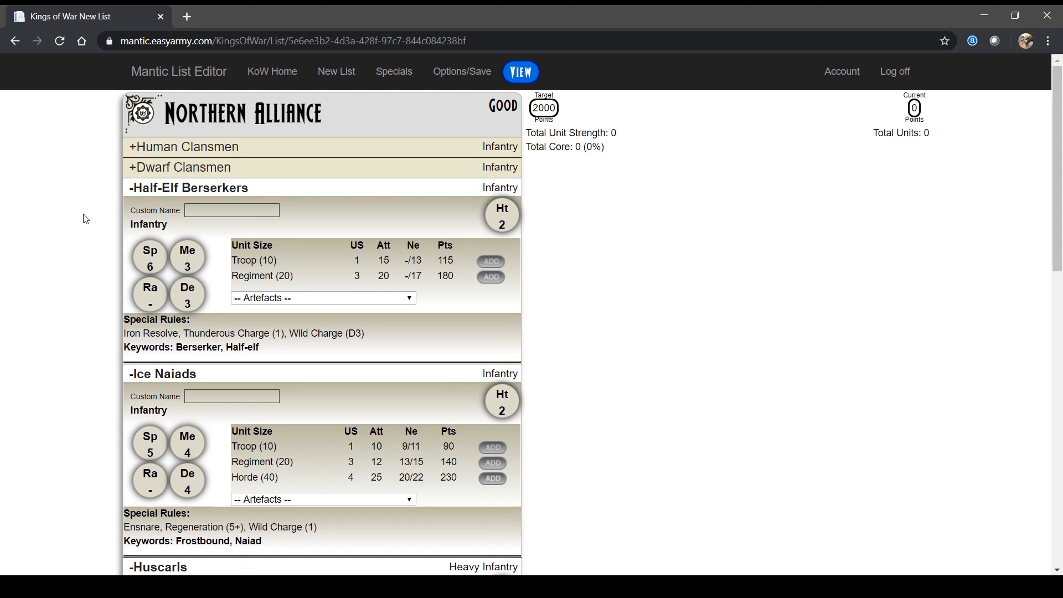
Step: Expand the Elf Clansmen entry and compare its stats, sizes and special rules with the other opened Northern Alliance units
{"action": "scroll", "coordinate": [66, 217], "scroll_direction": "down", "scroll_amount": 1}
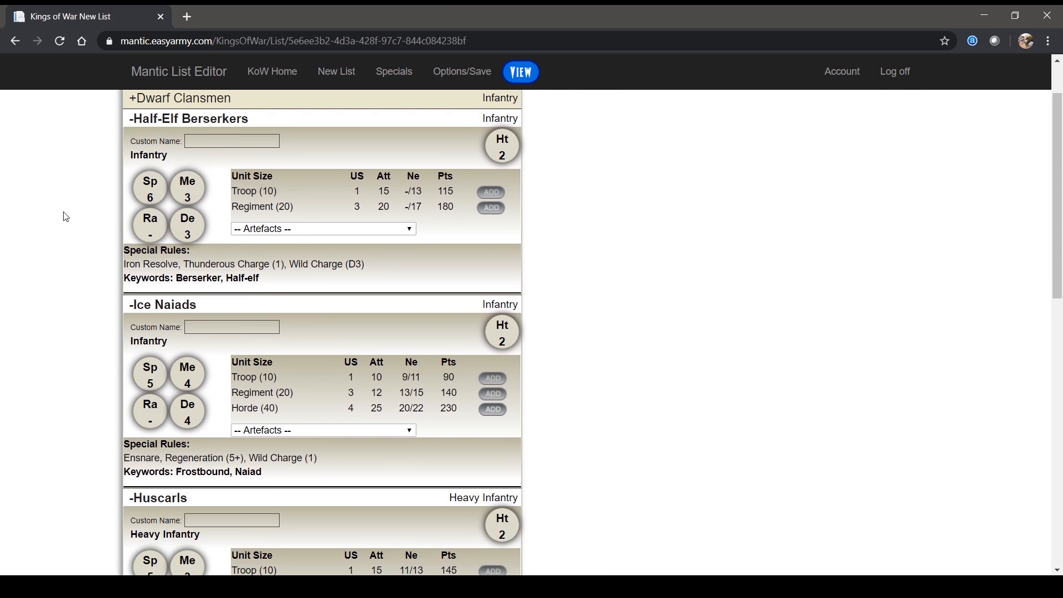
{"action": "scroll", "coordinate": [66, 217], "scroll_direction": "down", "scroll_amount": 1}
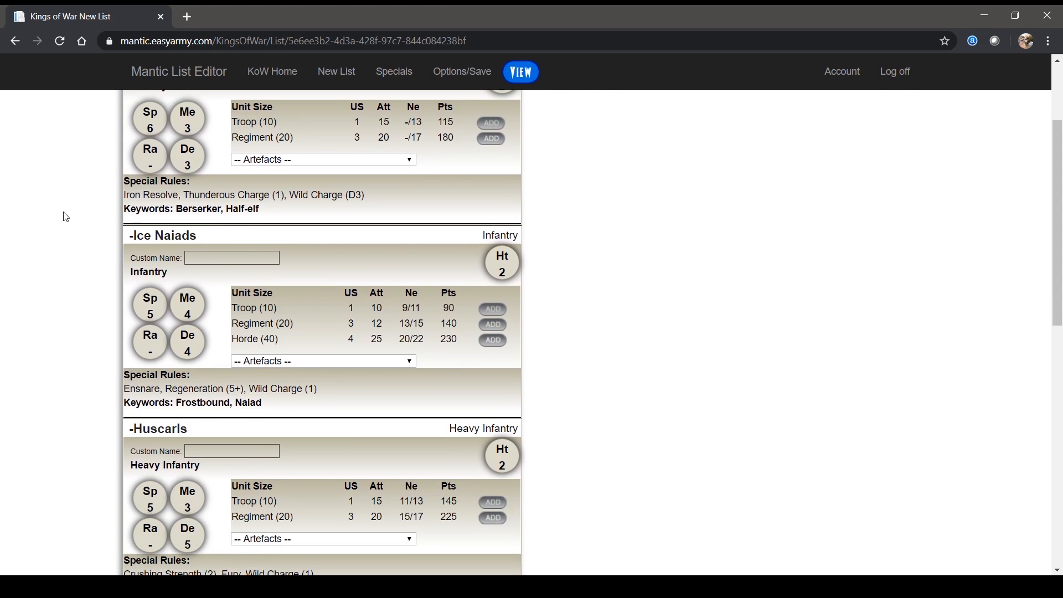
{"action": "scroll", "coordinate": [69, 217], "scroll_direction": "down", "scroll_amount": 3}
{"action": "scroll", "coordinate": [69, 218], "scroll_direction": "down", "scroll_amount": 1}
{"action": "left_click", "coordinate": [80, 358]}
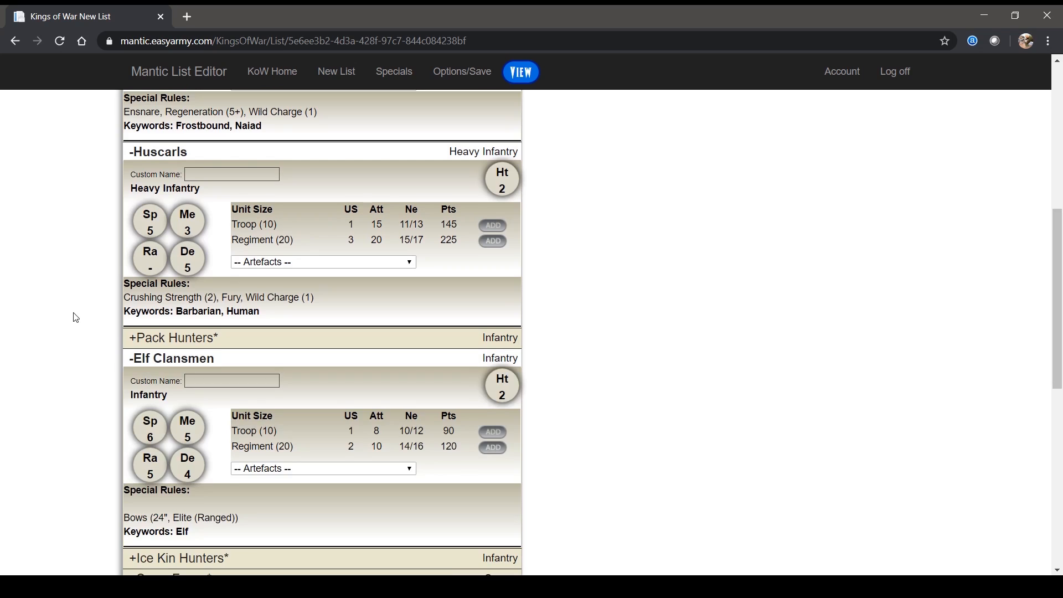
{"action": "scroll", "coordinate": [76, 317], "scroll_direction": "down", "scroll_amount": 1}
{"action": "scroll", "coordinate": [75, 318], "scroll_direction": "down", "scroll_amount": 1}
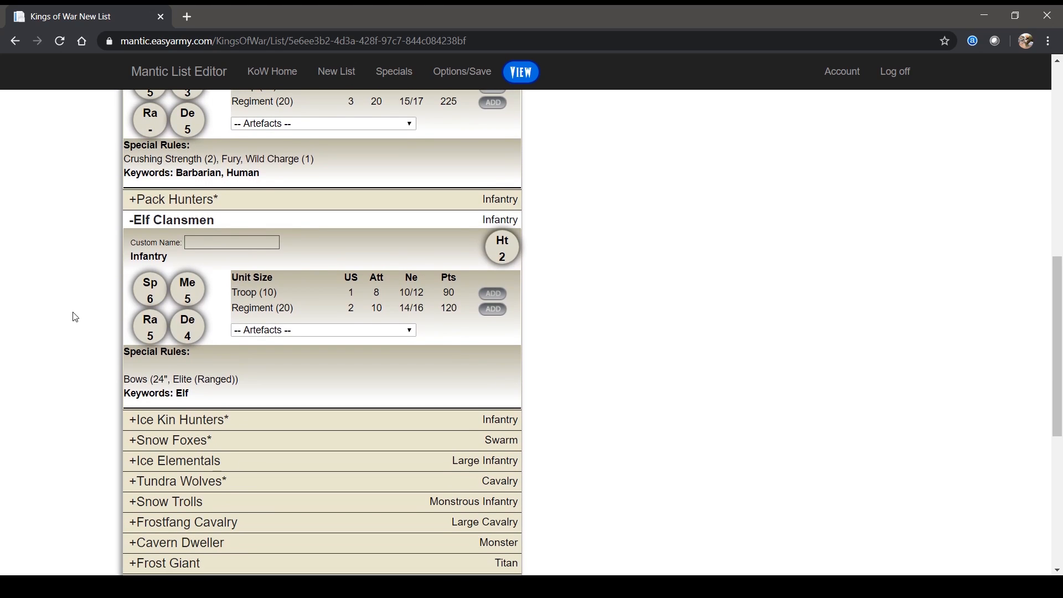
Step: Collapse the Half-Elf Berserkers, Ice Naiads, Huscarls and Elf Clansmen entries in the Northern Alliance unit list
{"action": "scroll", "coordinate": [75, 317], "scroll_direction": "up", "scroll_amount": 7}
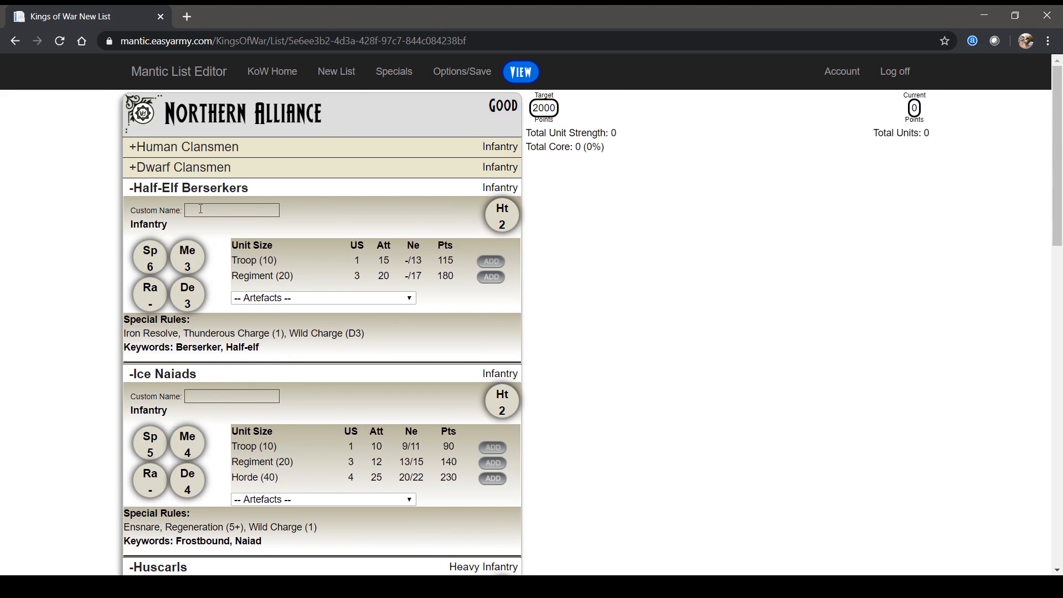
{"action": "left_click", "coordinate": [204, 189]}
{"action": "left_click", "coordinate": [184, 213]}
{"action": "left_click", "coordinate": [184, 229]}
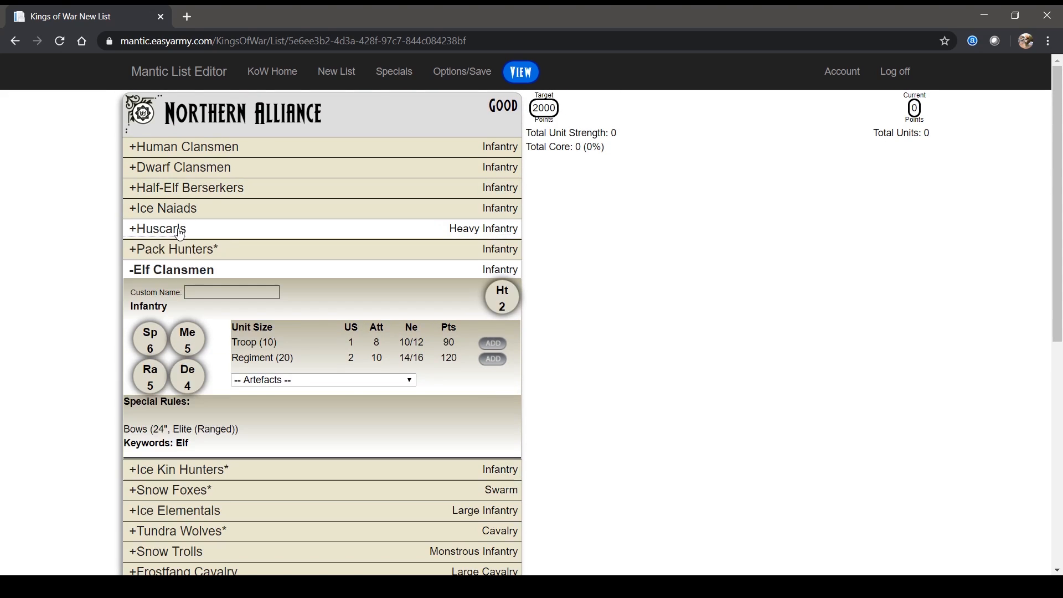
{"action": "left_click", "coordinate": [185, 272]}
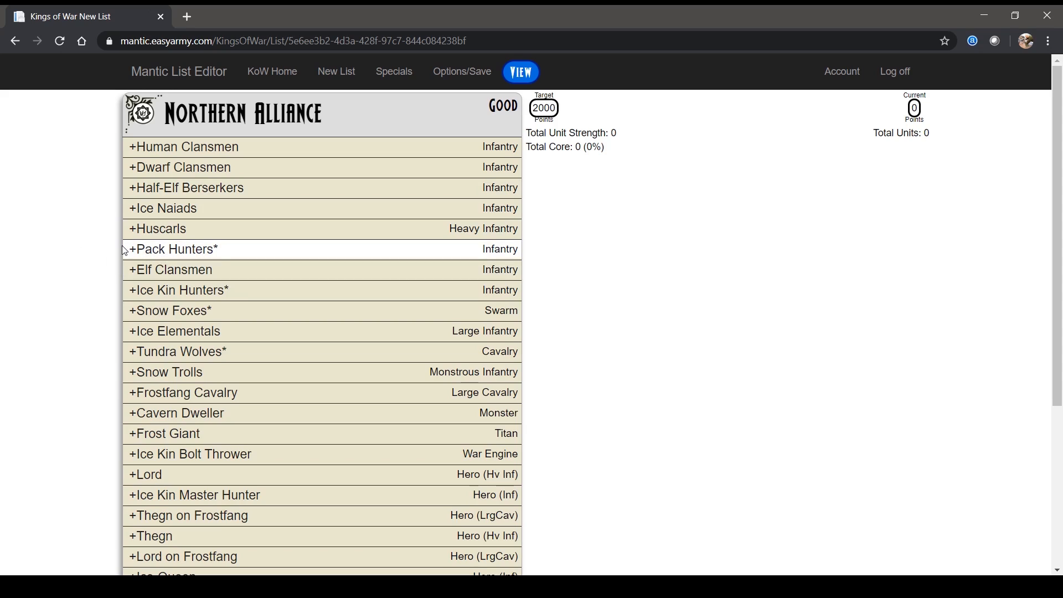